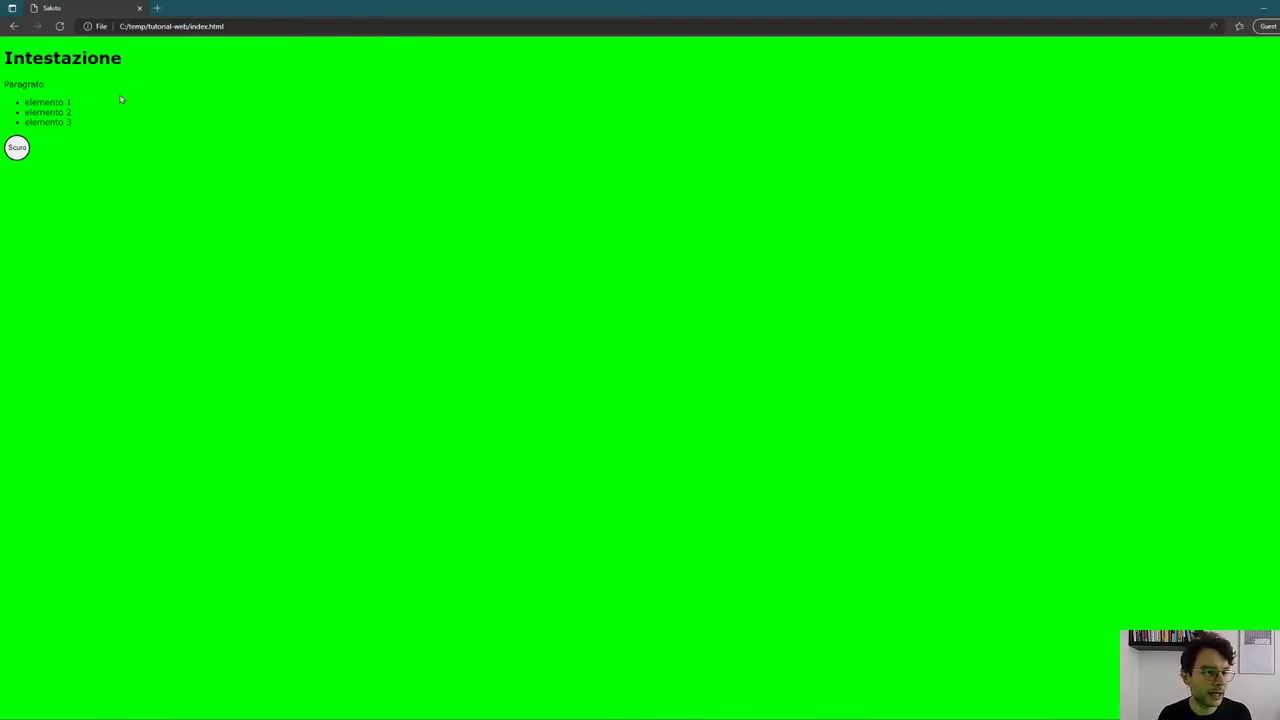
Toggle the local index.html page's theme with the round Scuro button to see the black-and-green dark theme
left_click(15, 151)
left_click(15, 151)
left_click(15, 151)
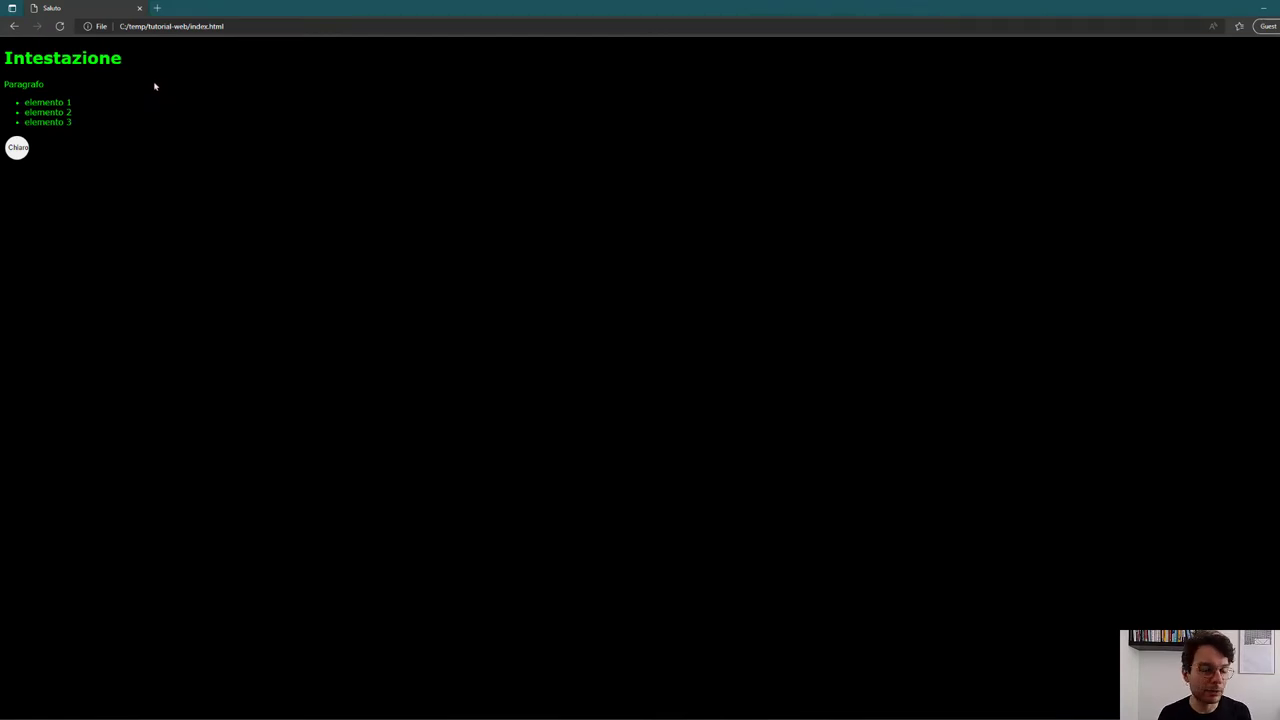
Search Bing for netlify in a new tab, open netlify.com, close the results tab, and go to Sign up
left_click(157, 8)
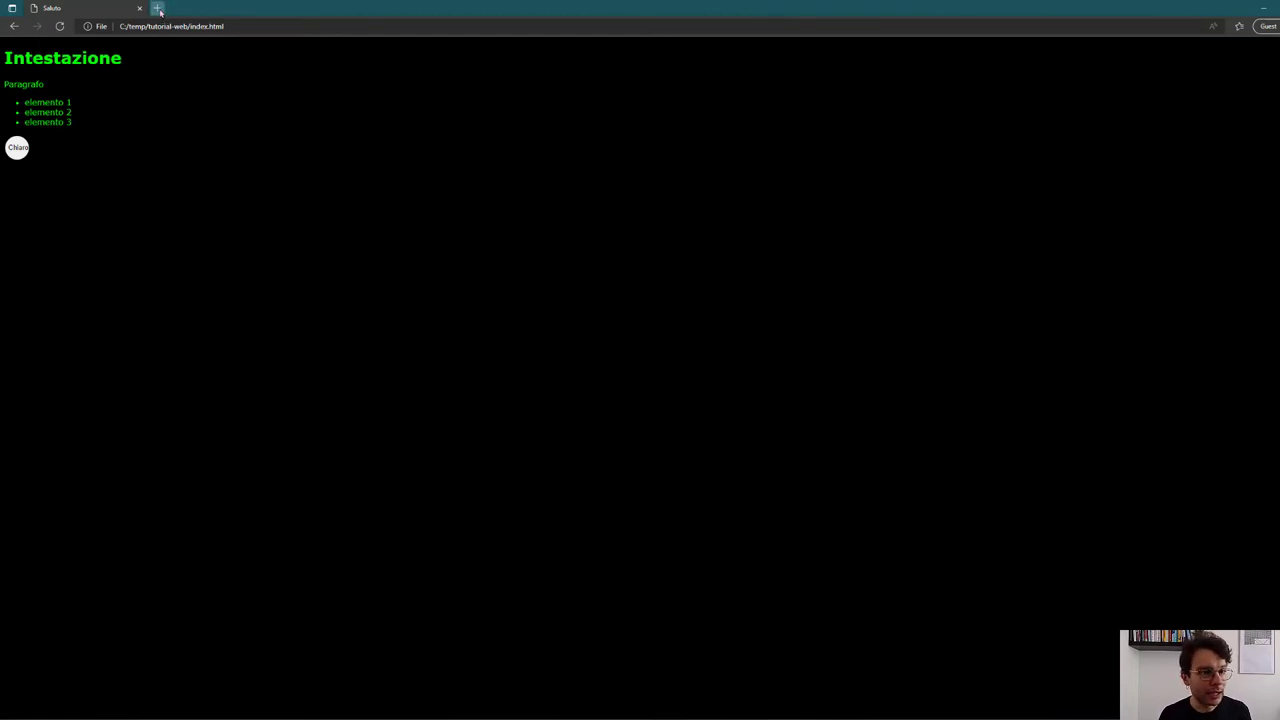
type("netlif")
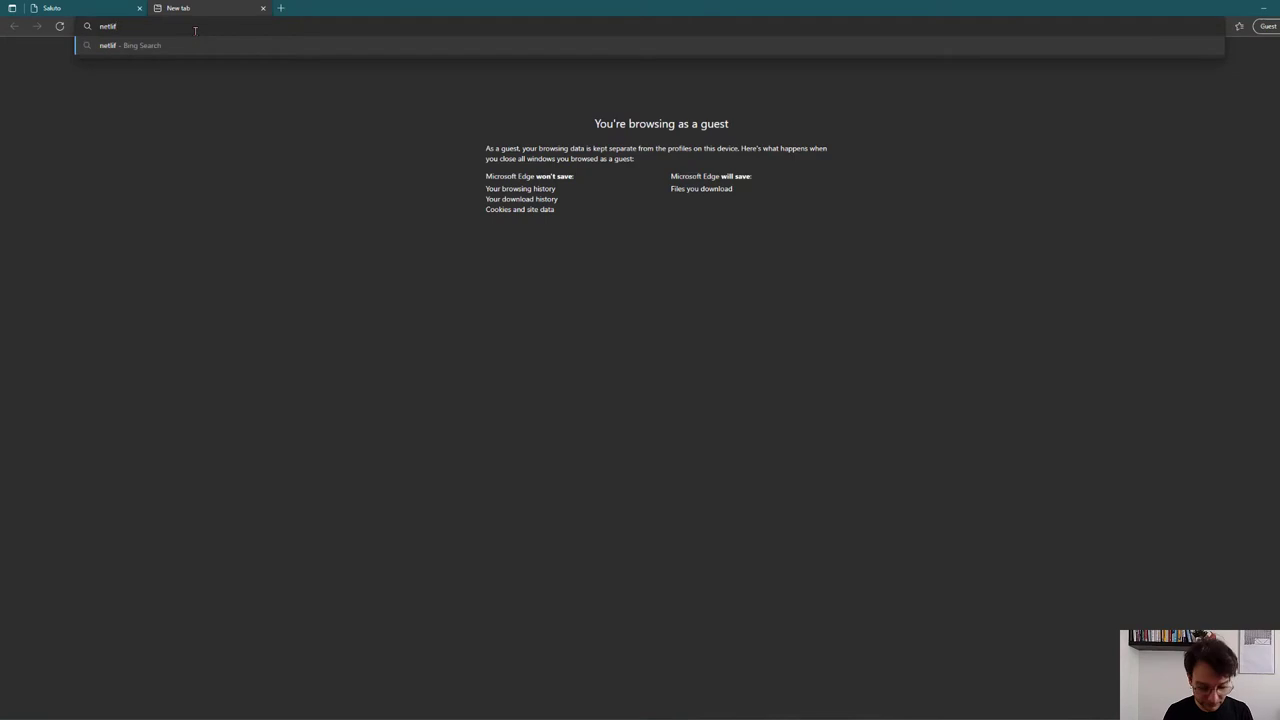
type("y")
key("Return")
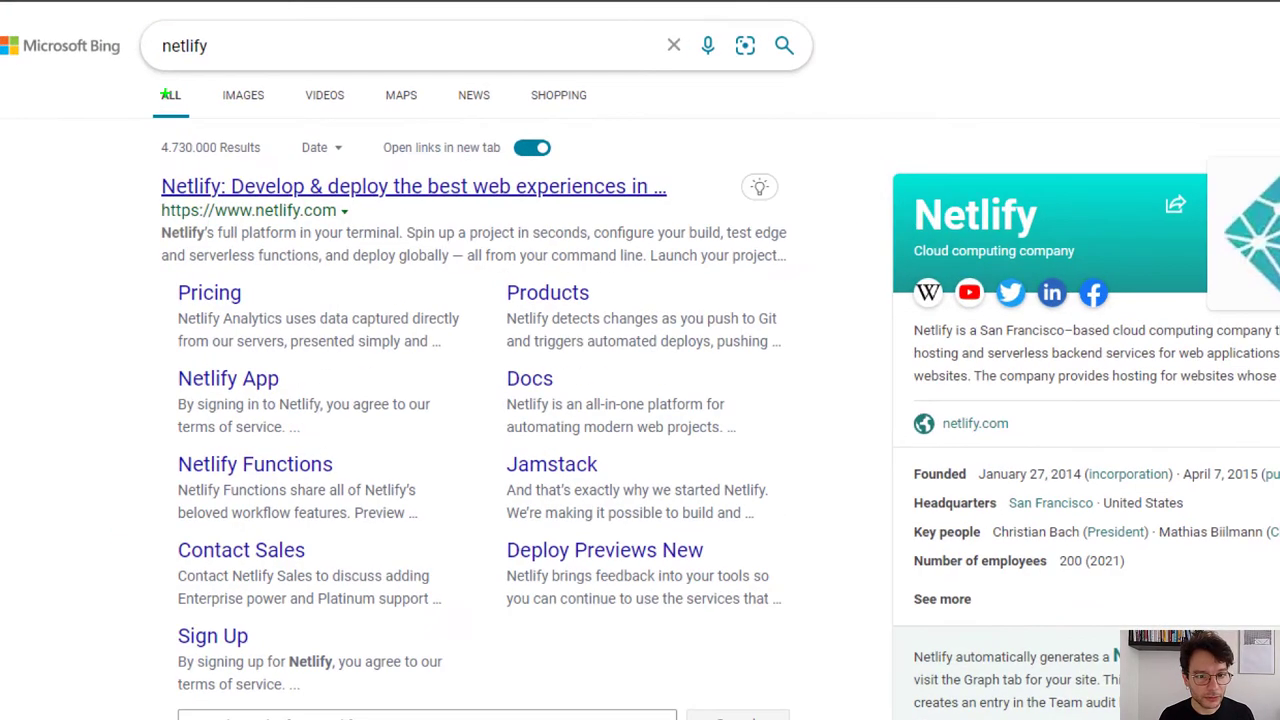
mouse_move(272, 152)
left_mouse_down()
mouse_move(135, 170)
mouse_move(240, 225)
left_mouse_up()
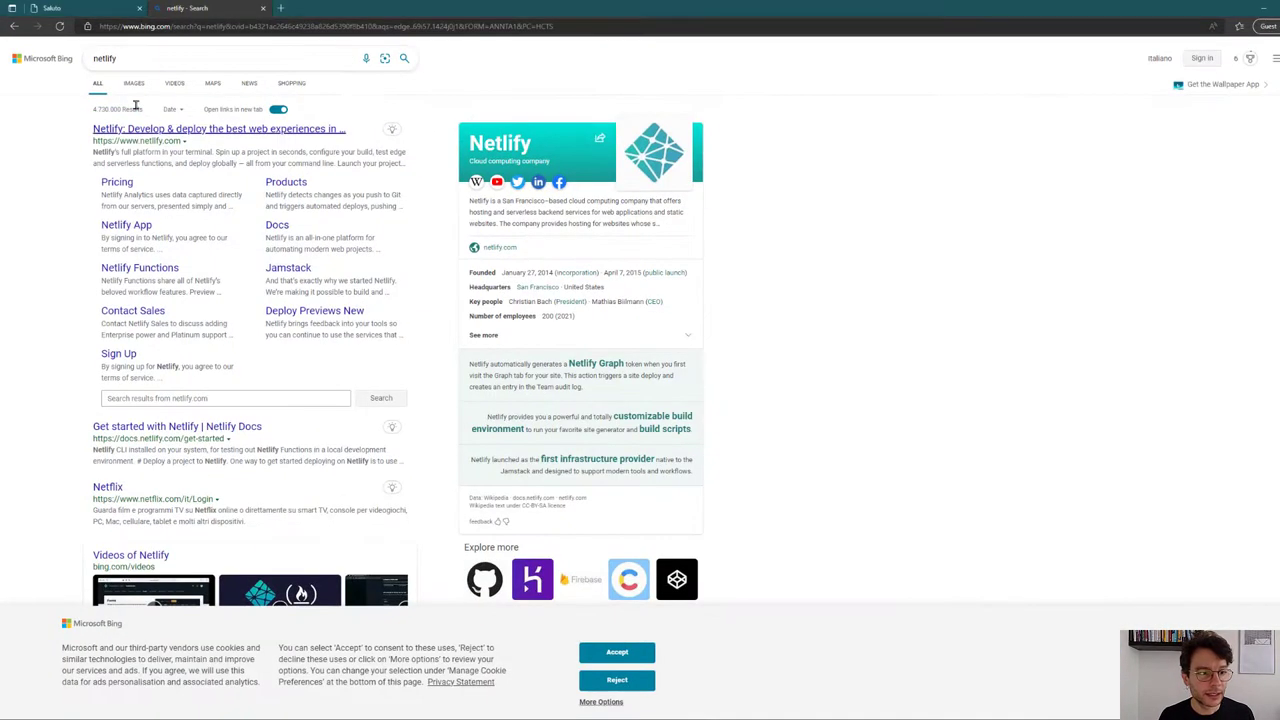
left_click(147, 130)
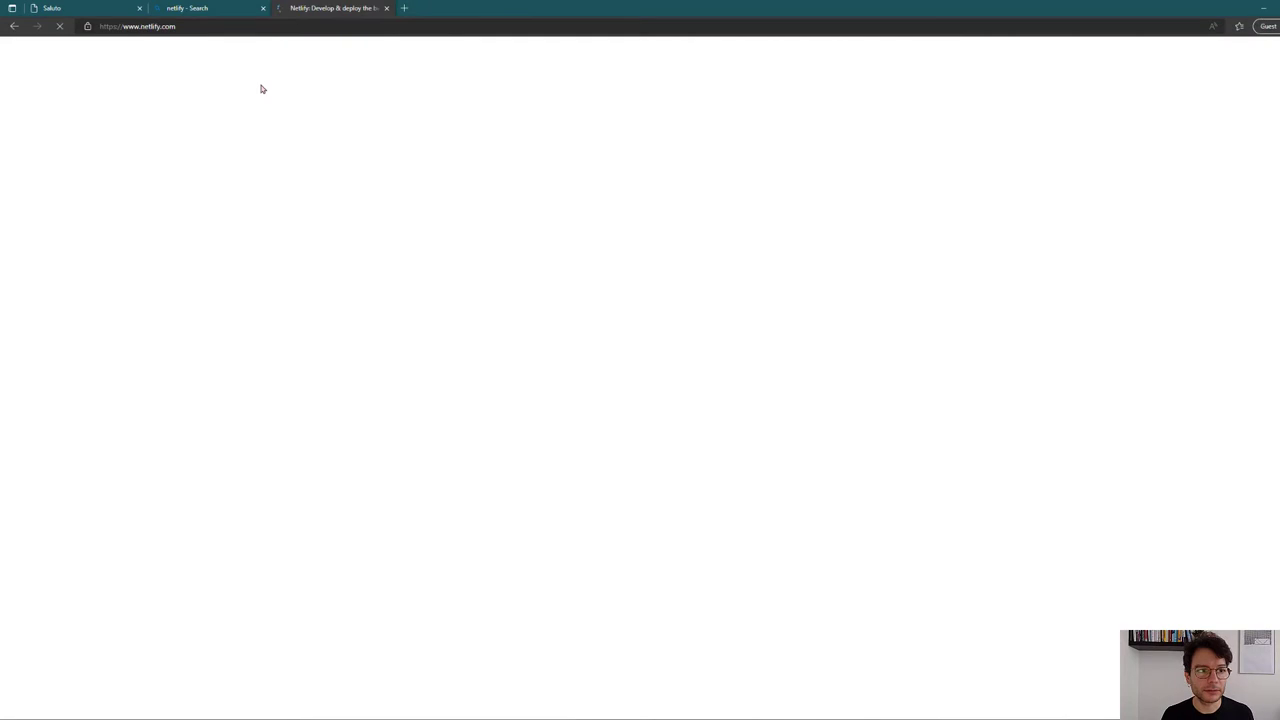
middle_click(231, 5)
left_click(942, 82)
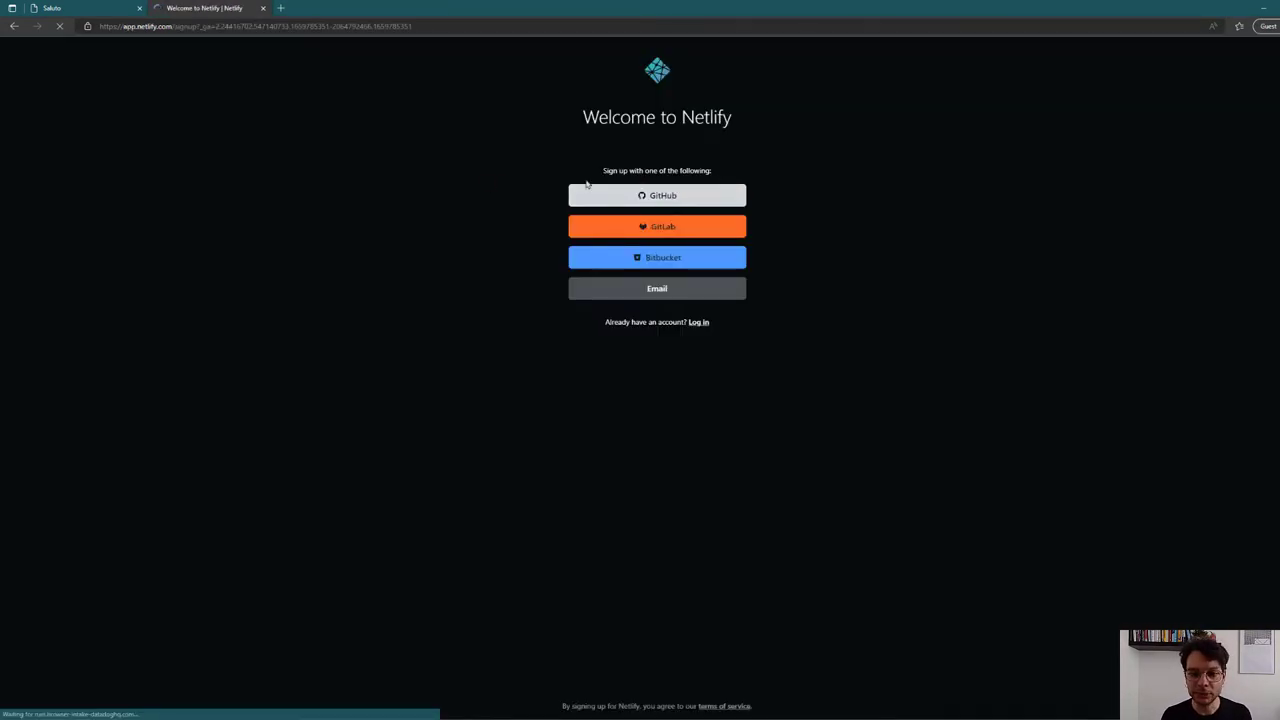
Drop the GitHub sign-up option, return to the Netlify homepage and open its Log in page
left_click(640, 196)
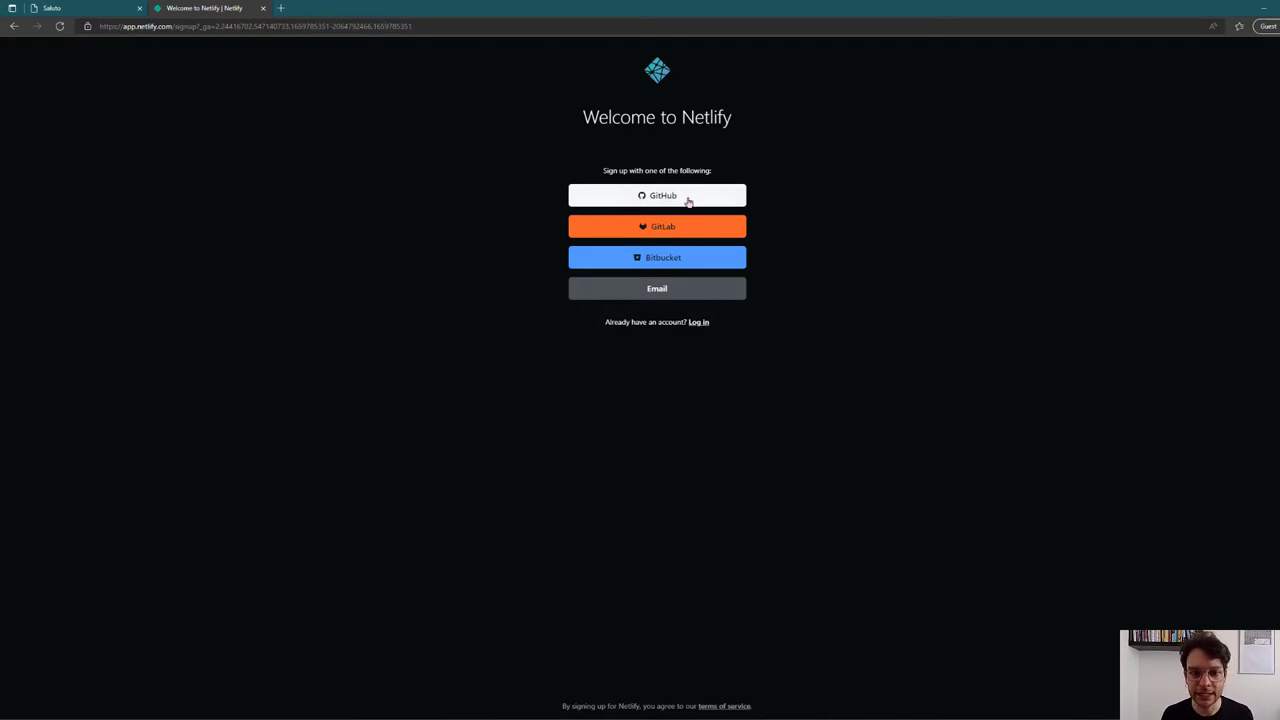
left_click(646, 195)
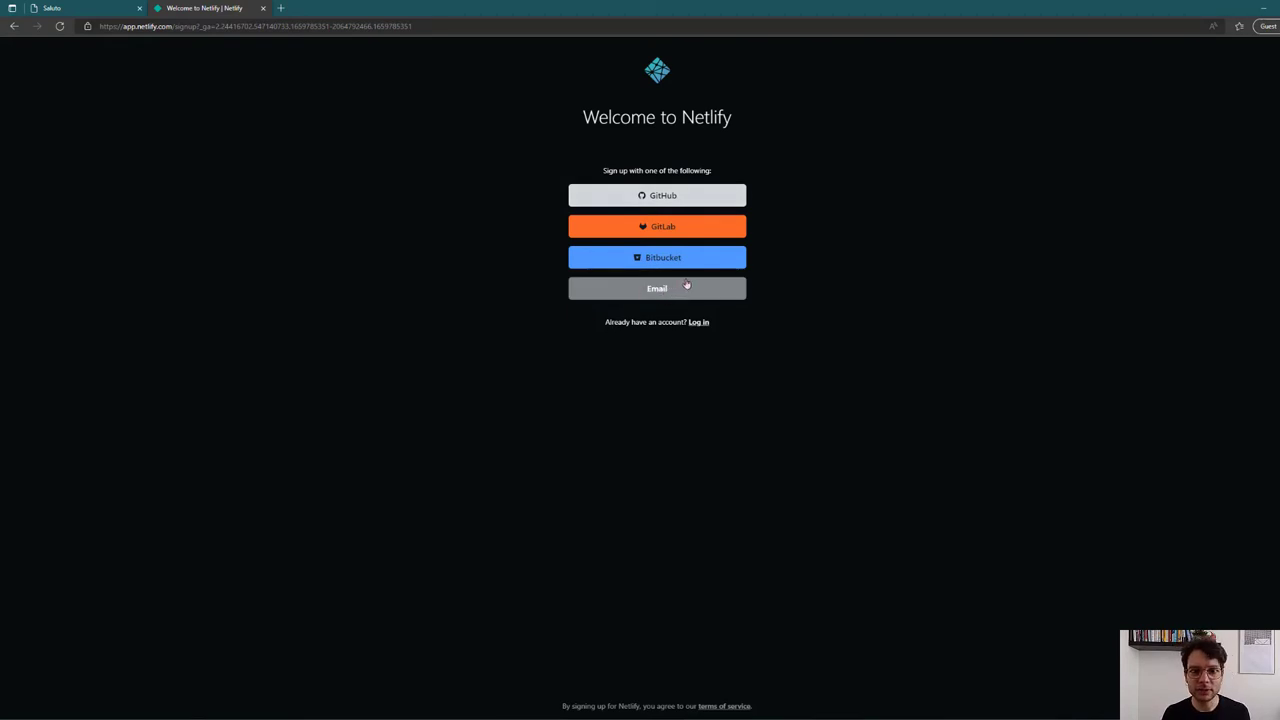
left_click(14, 24)
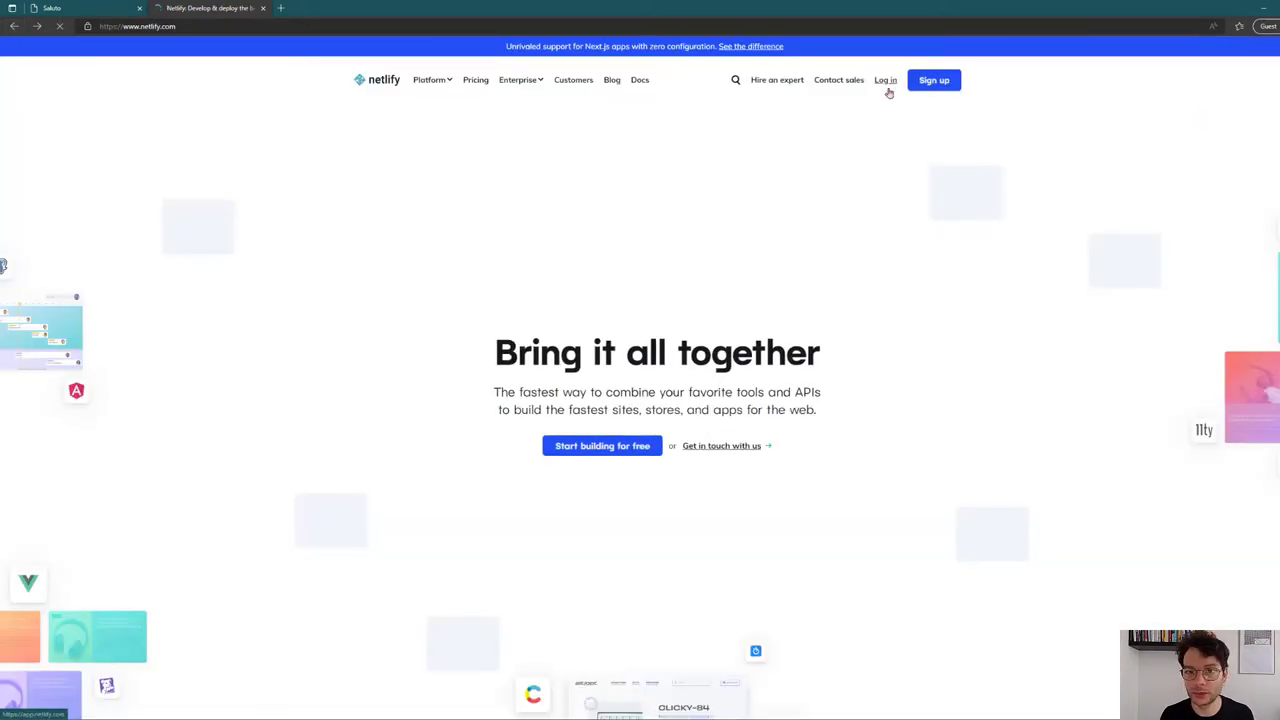
left_click(886, 86)
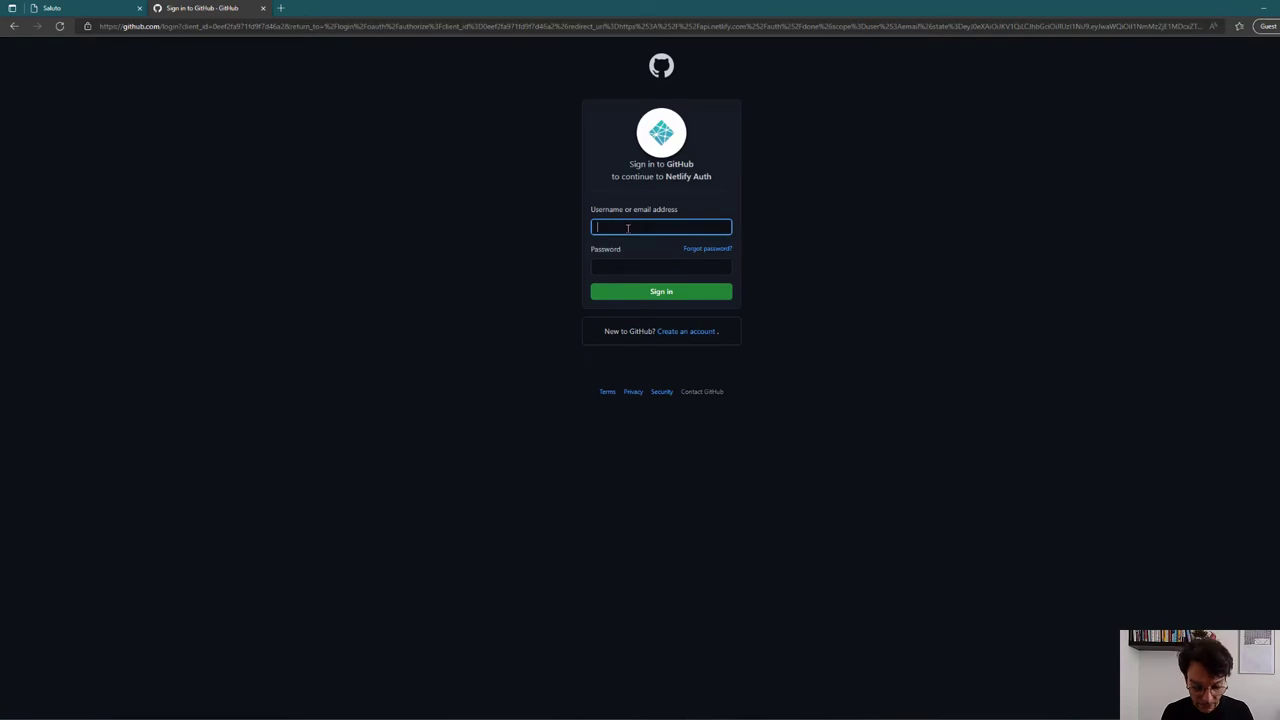
Sign in to GitHub with the account username and pasted password, then enter the SMS verification code
type("pheniotal")
key("Tab")
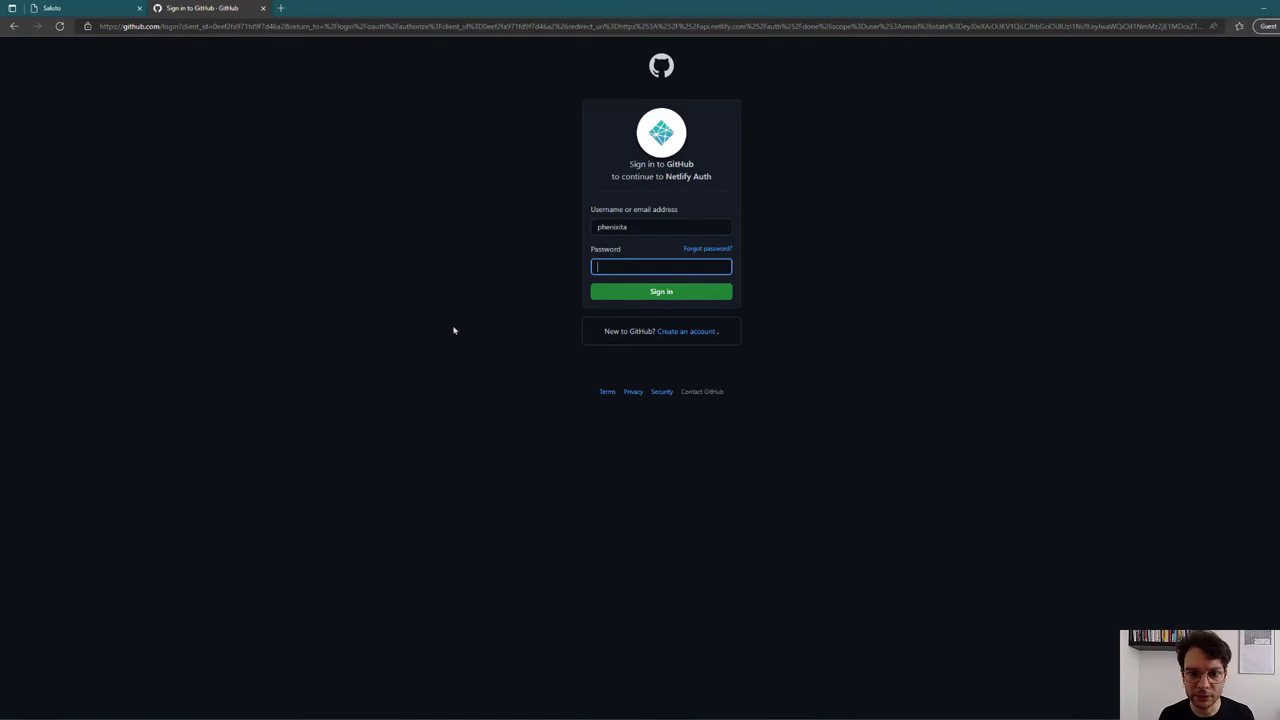
key("ctrl+v")
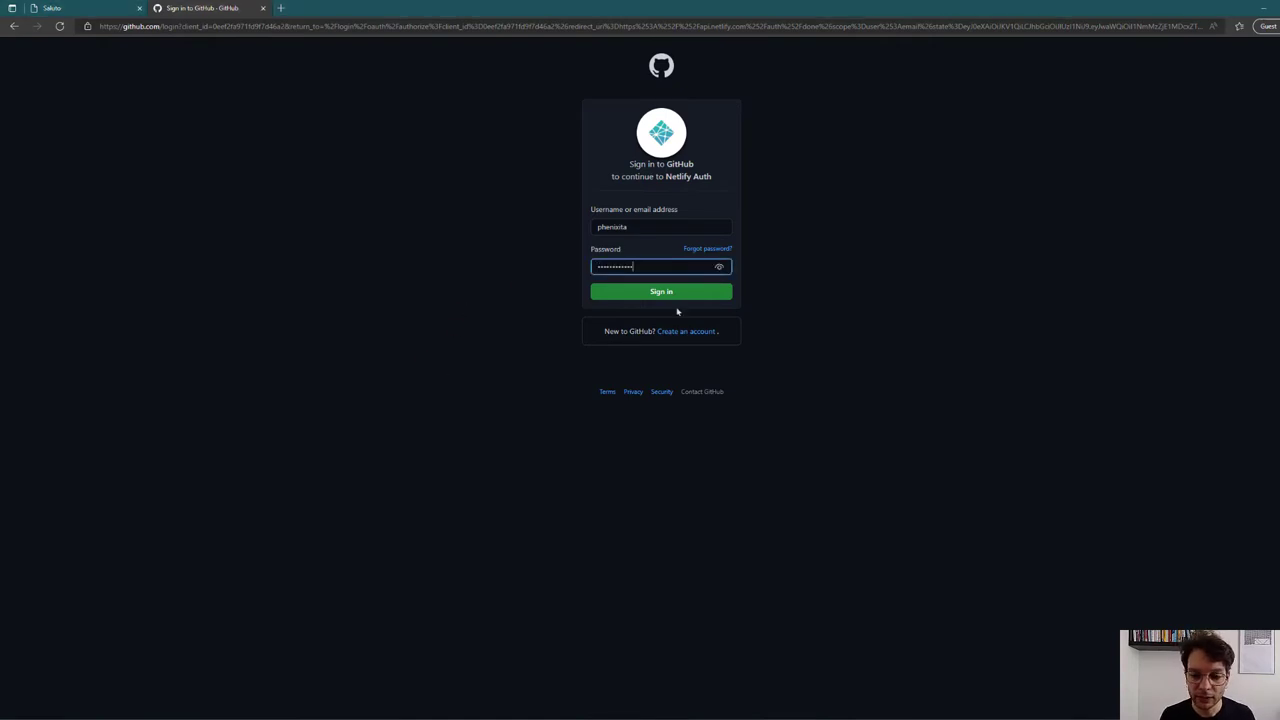
left_click(672, 296)
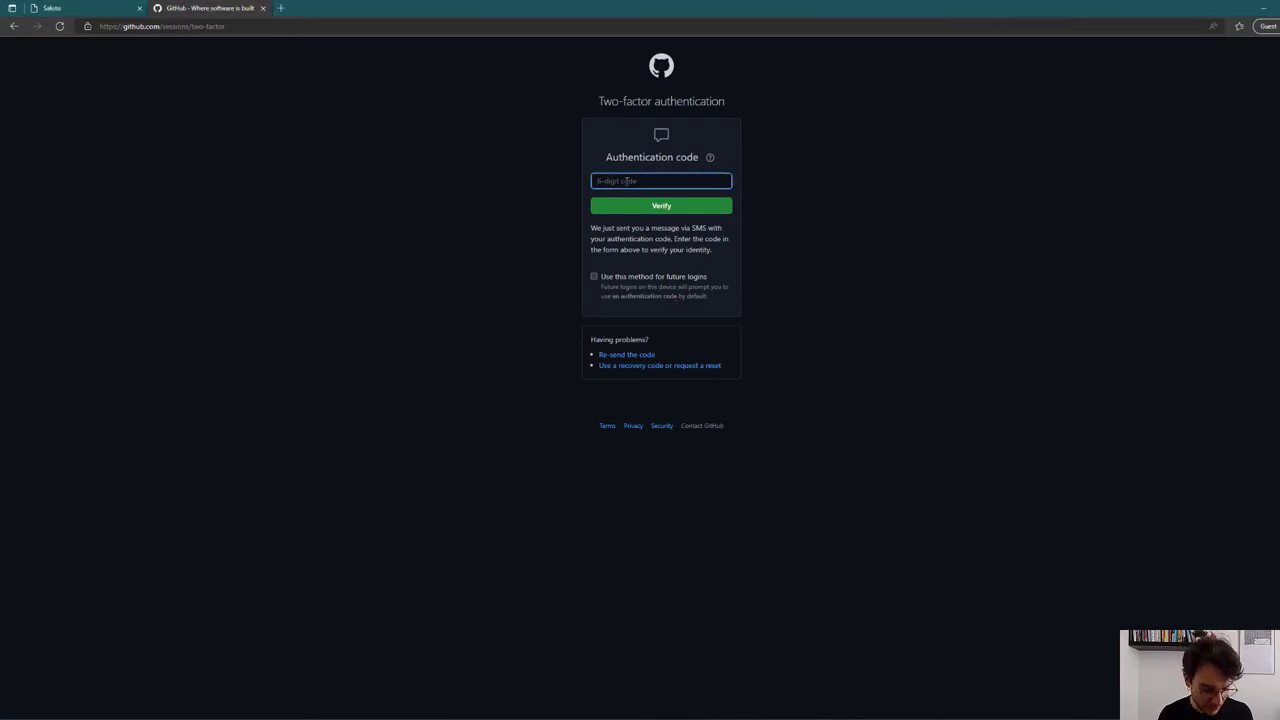
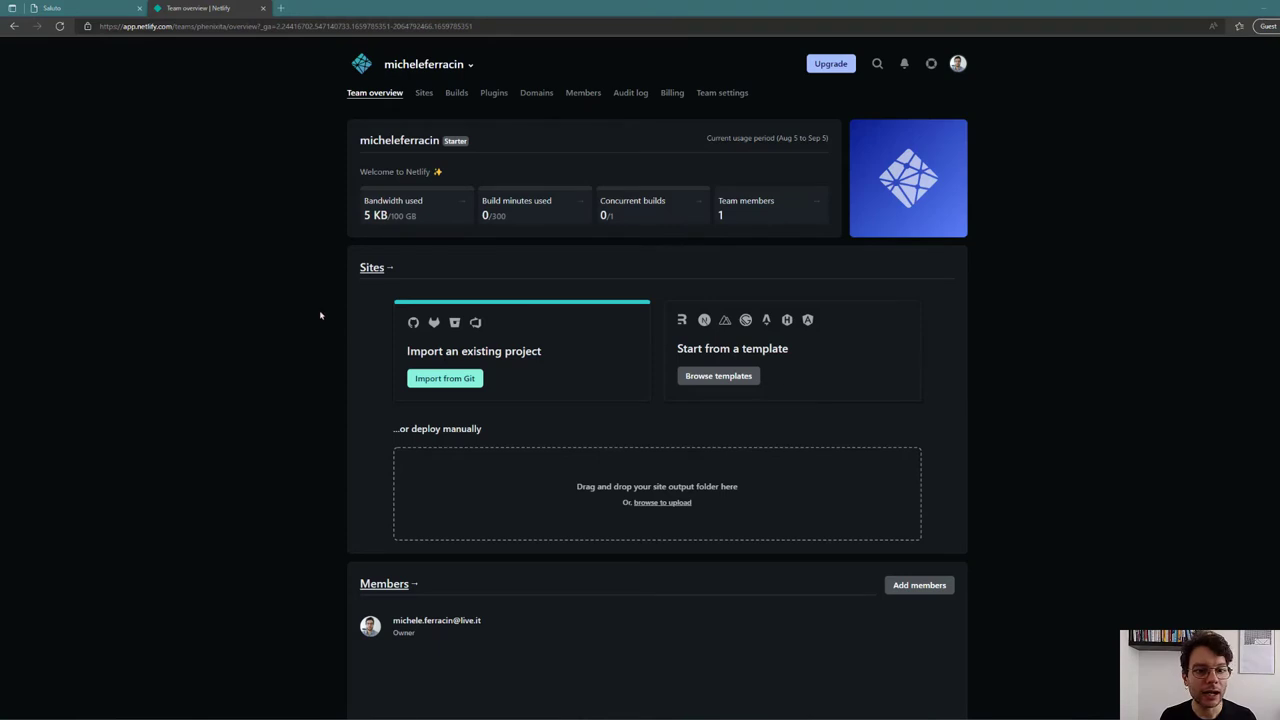
Drag the site folder from File Explorer at C:\temp onto Netlify's manual-deploy drop area
key("alt+Tab")
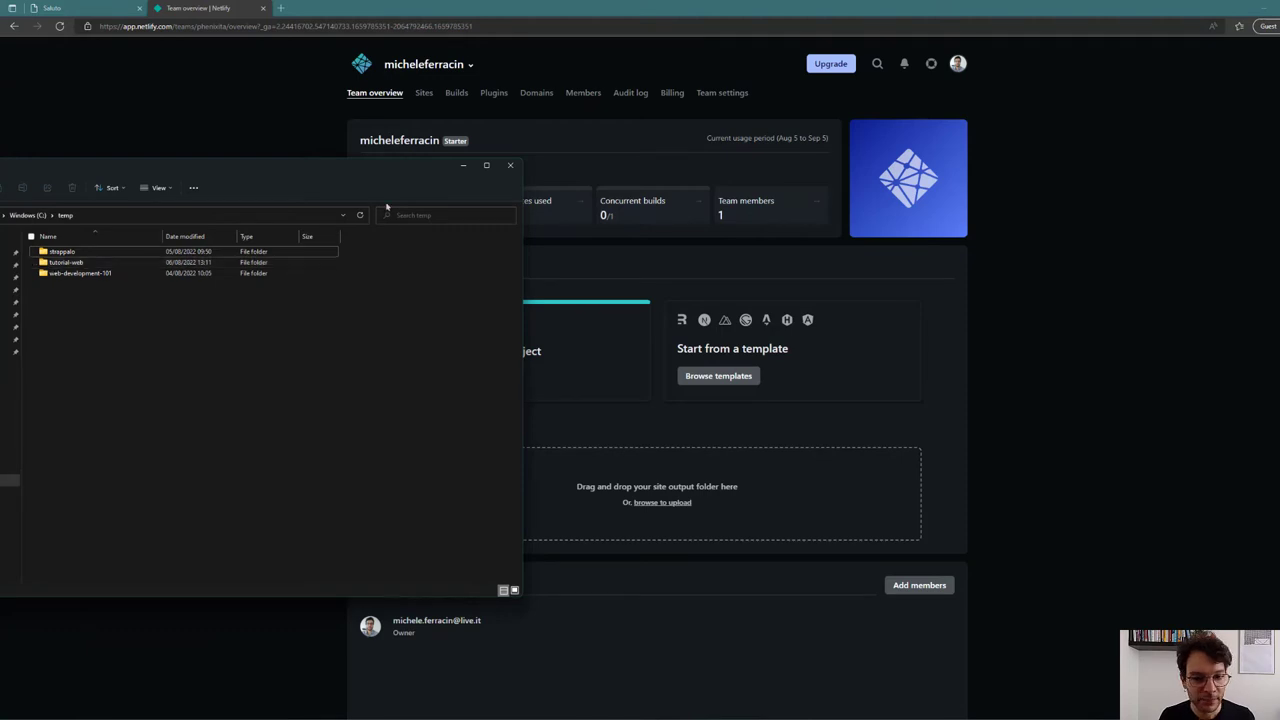
left_click(1169, 426)
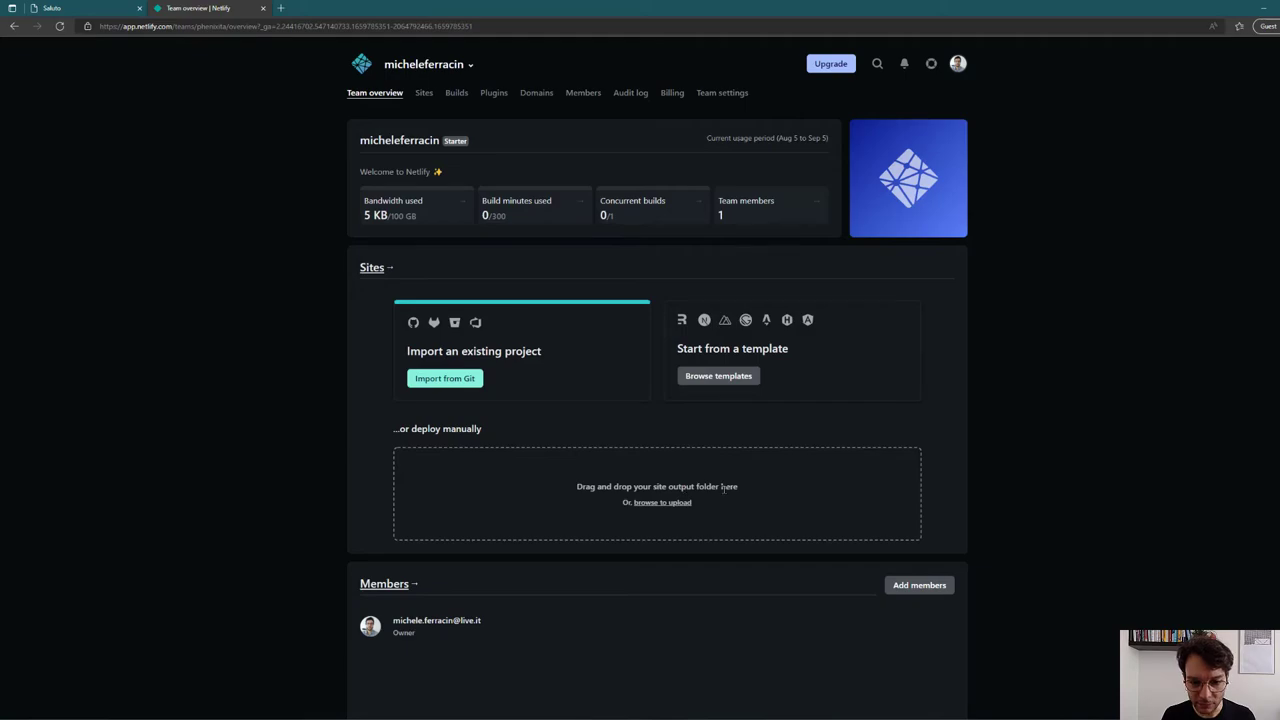
key("alt+Tab")
left_click_drag(55, 261, 765, 480)
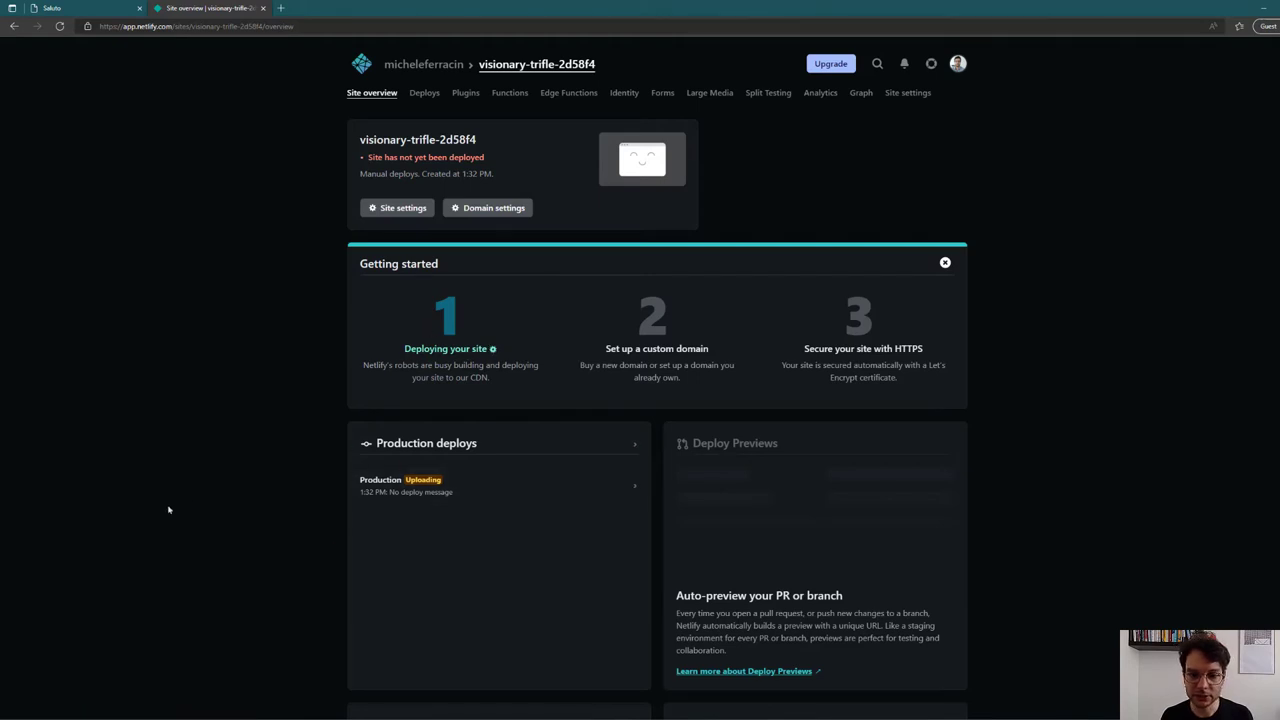
key("F5")
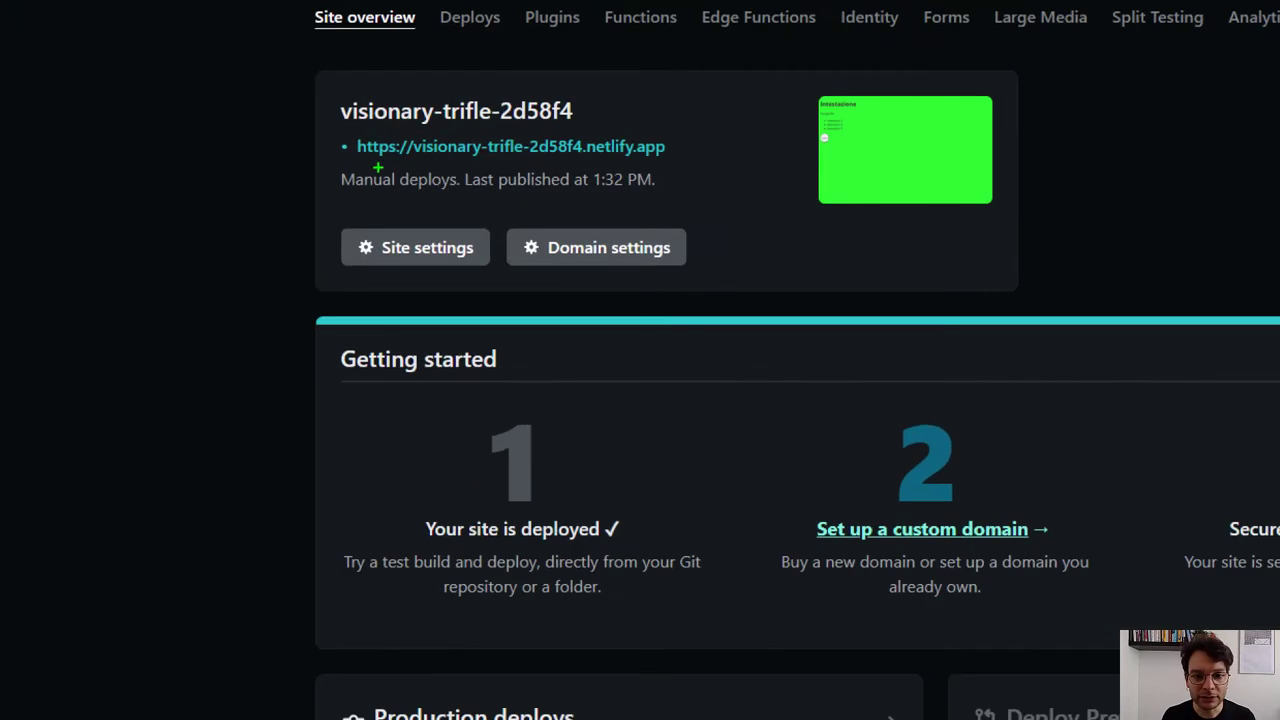
mouse_move(336, 138)
left_mouse_down()
mouse_move(434, 138)
mouse_move(595, 108)
mouse_move(340, 90)
left_mouse_up()
mouse_move(407, 150)
left_mouse_down()
mouse_move(562, 163)
mouse_move(677, 148)
left_mouse_up()
key("Escape")
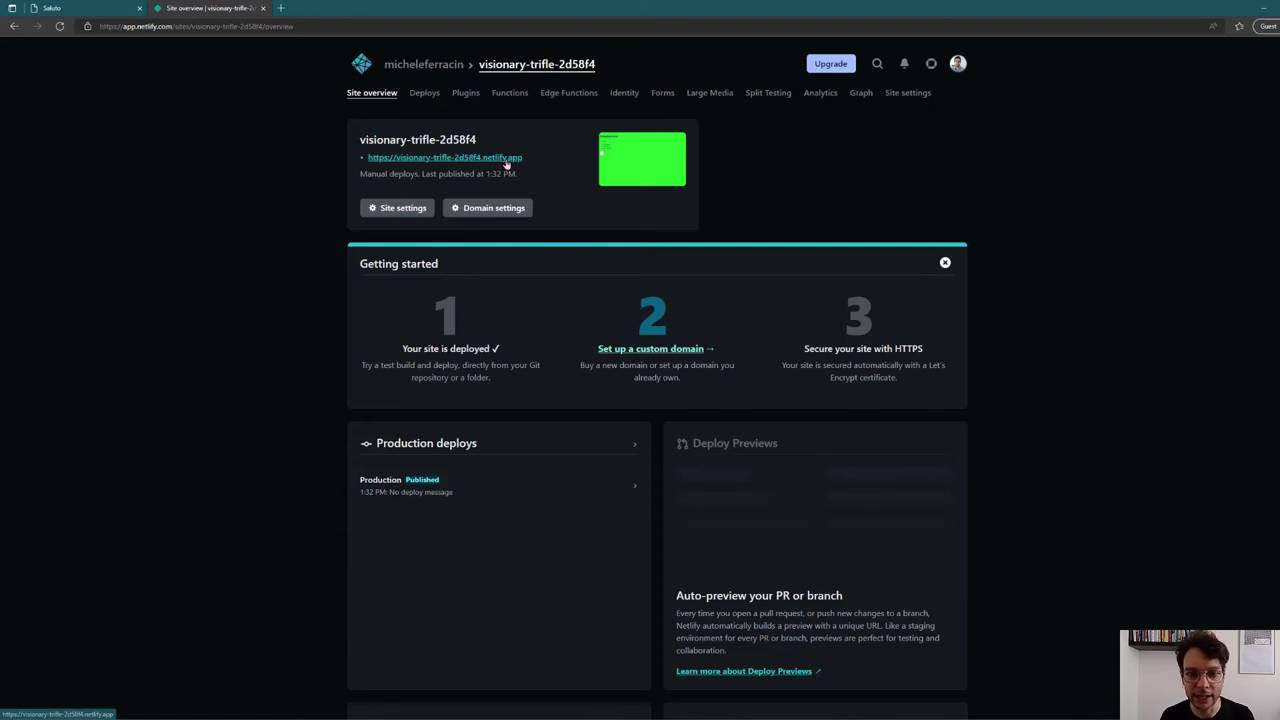
left_click(418, 158)
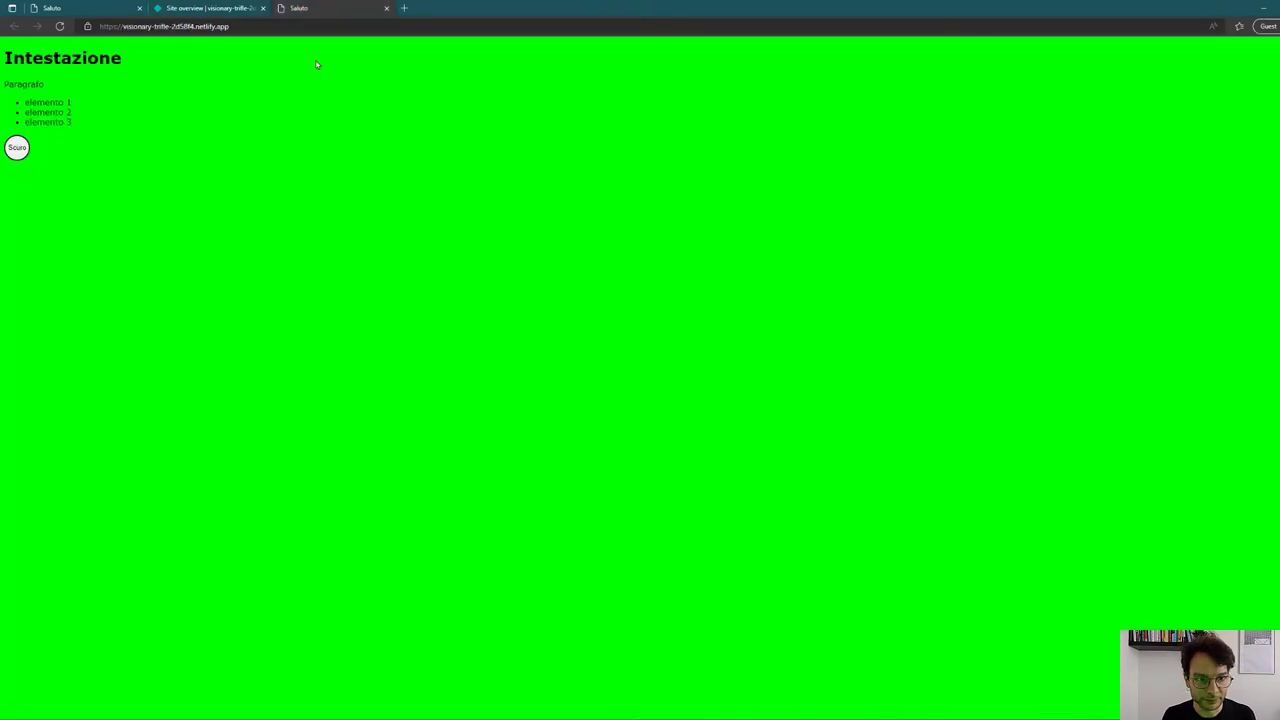
Try the theme toggle on the live site, select its web address, then return to the Netlify overview
left_click(17, 147)
left_click(17, 147)
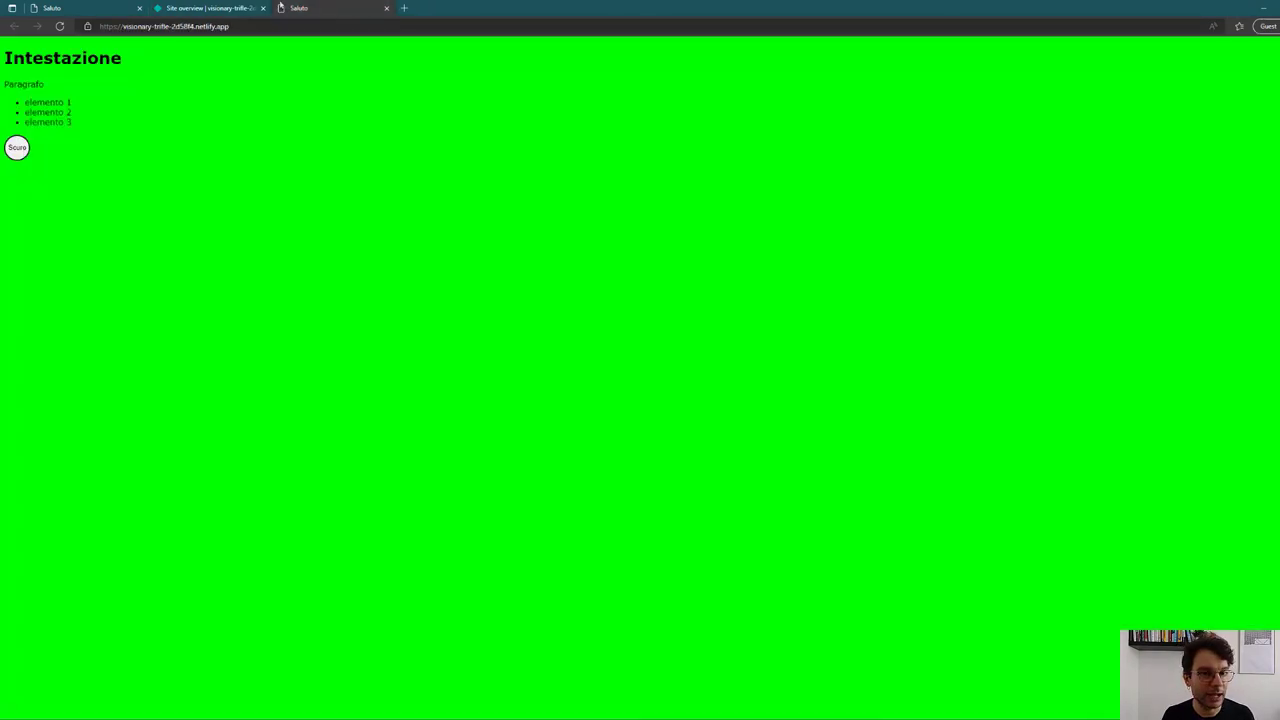
left_click(269, 26)
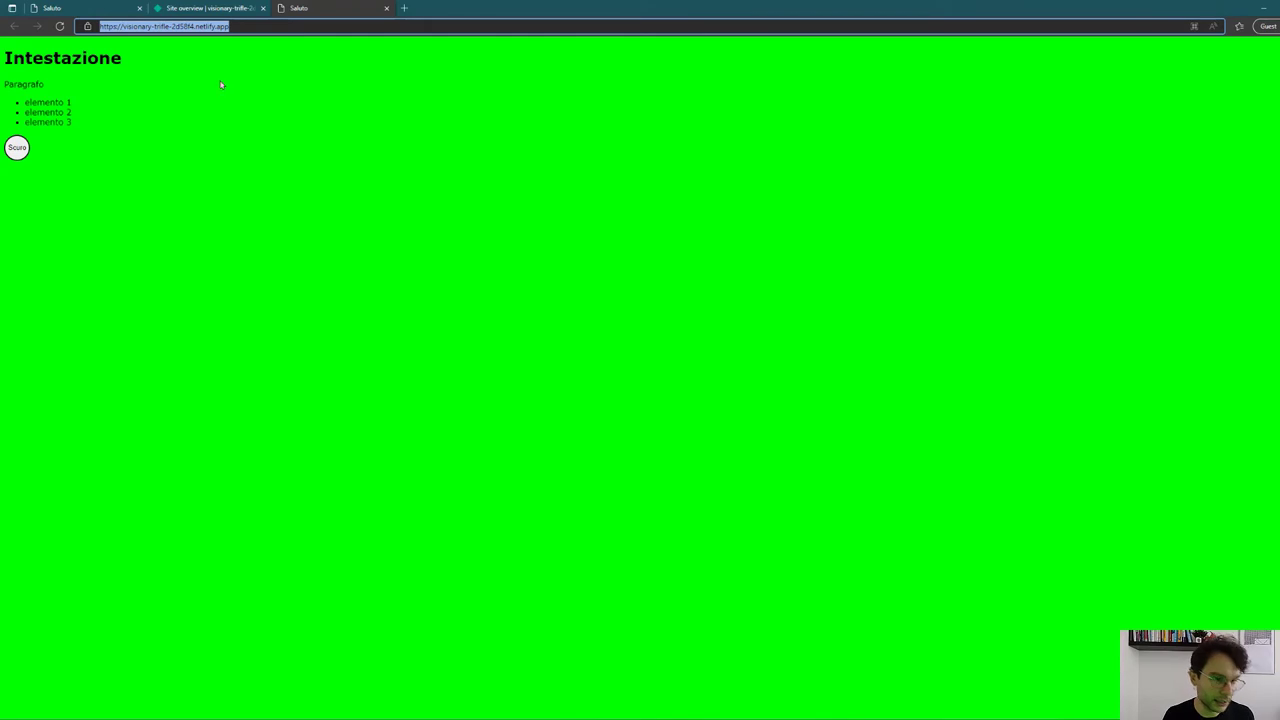
key("alt+Tab")
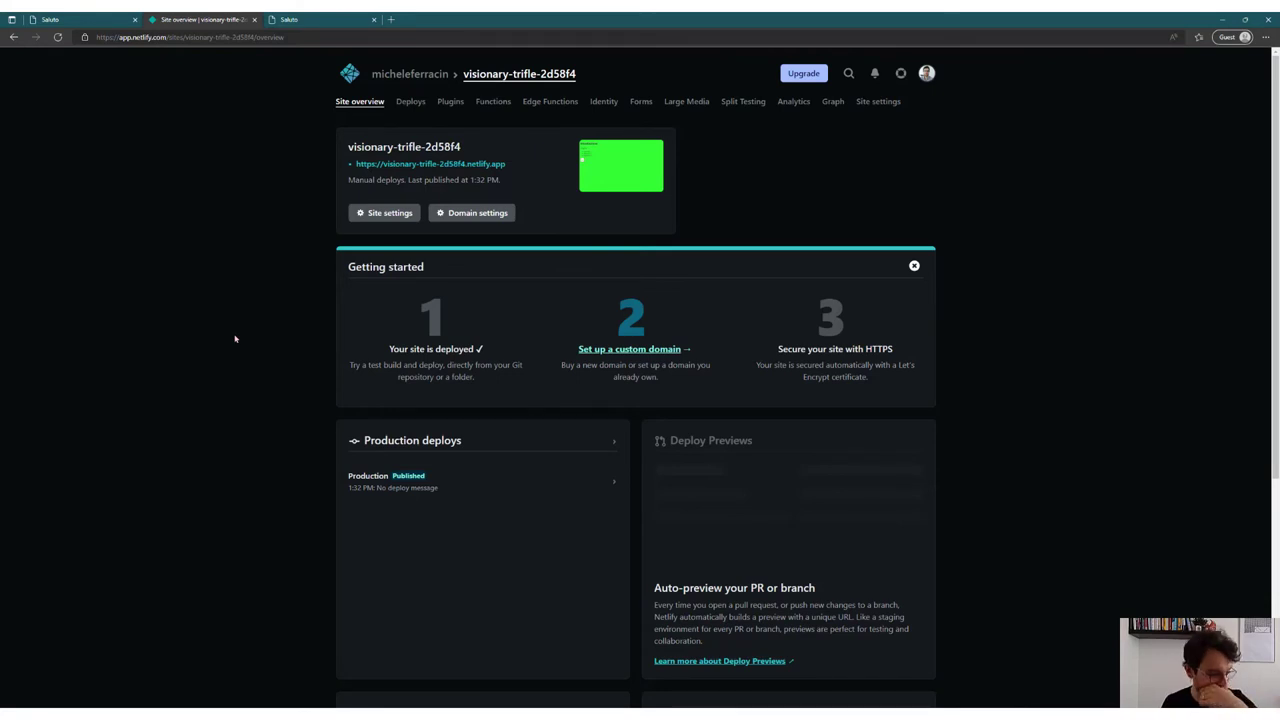
In index.html, change the heading to 'Intestazione versione 2' and save
left_click(240, 706)
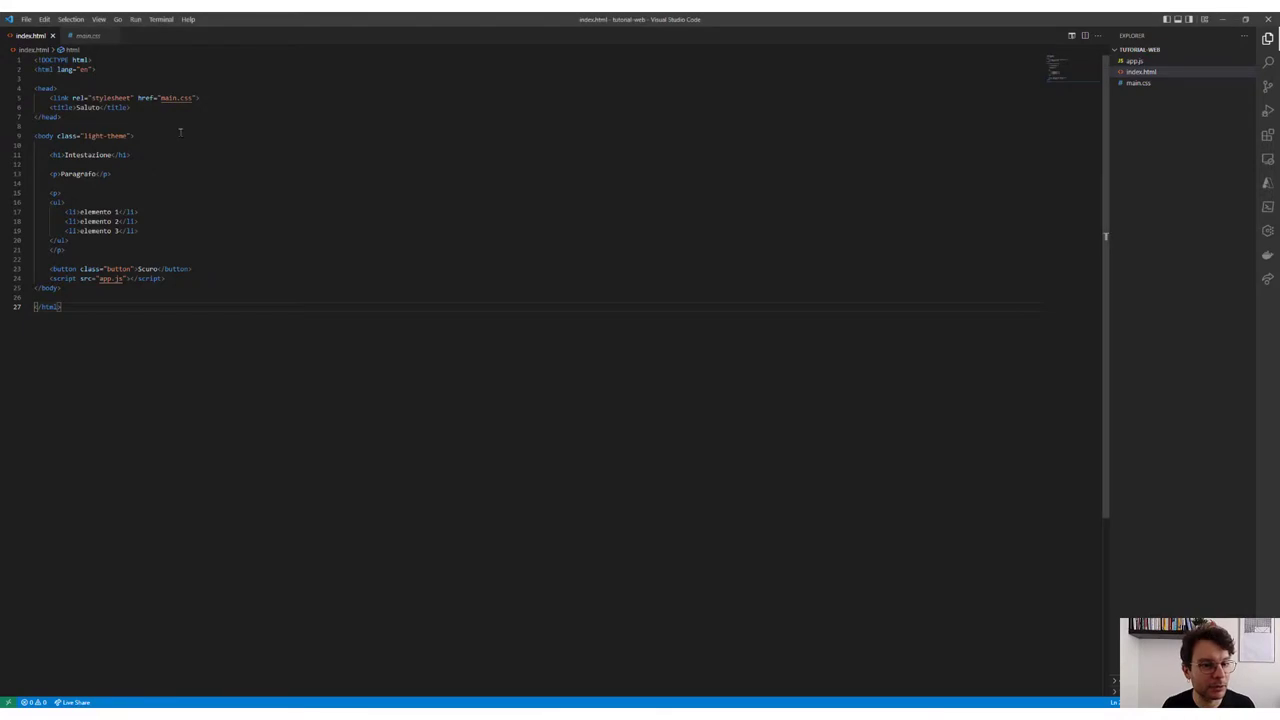
left_click(95, 107)
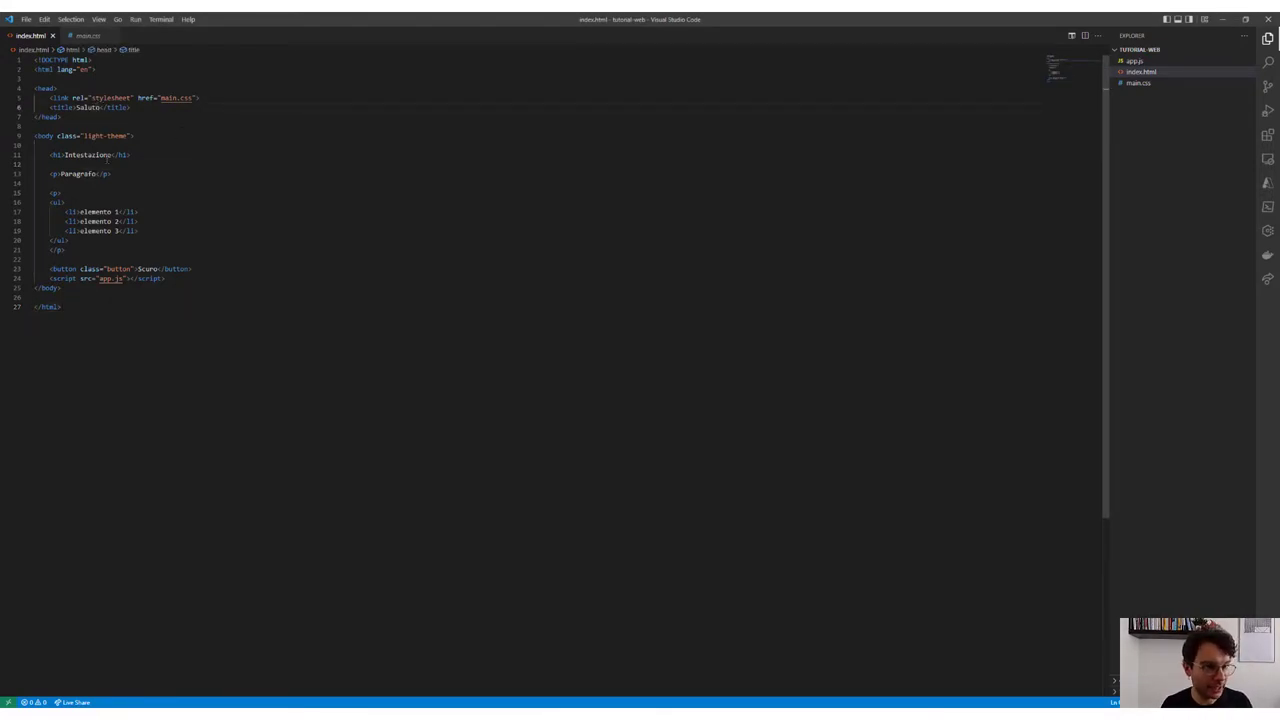
left_click(113, 155)
type("vers")
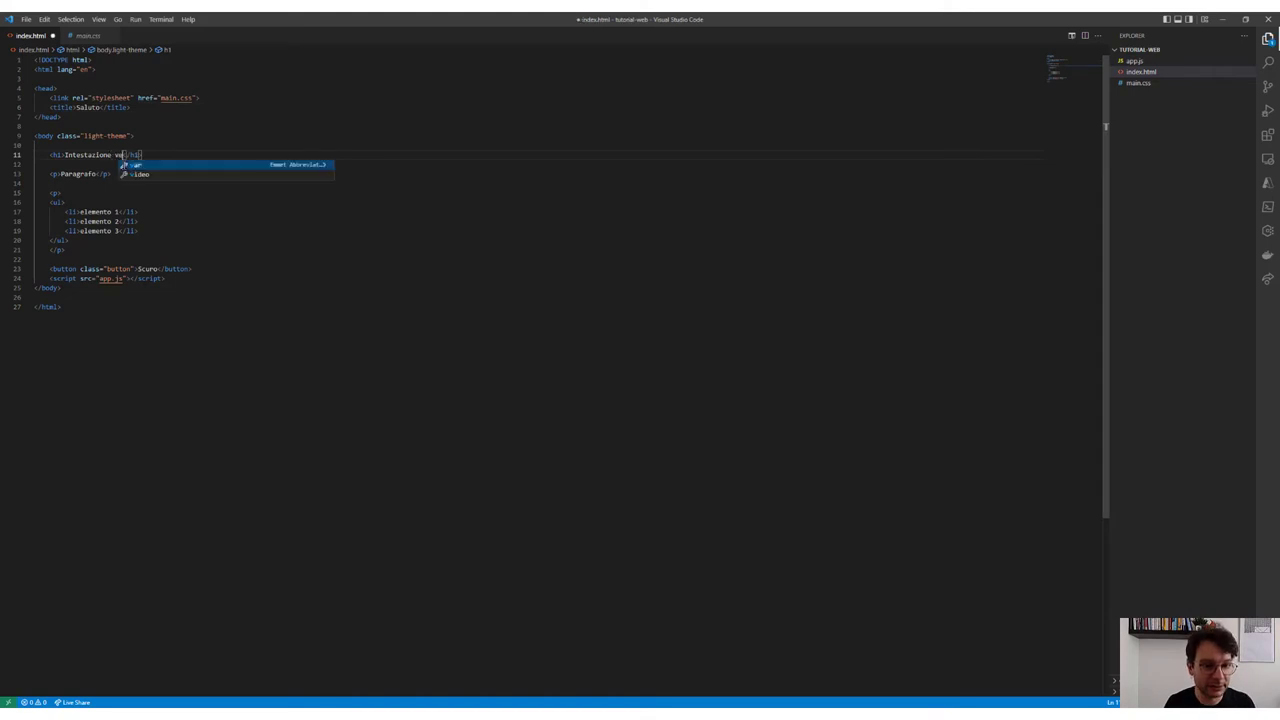
type("ione 2")
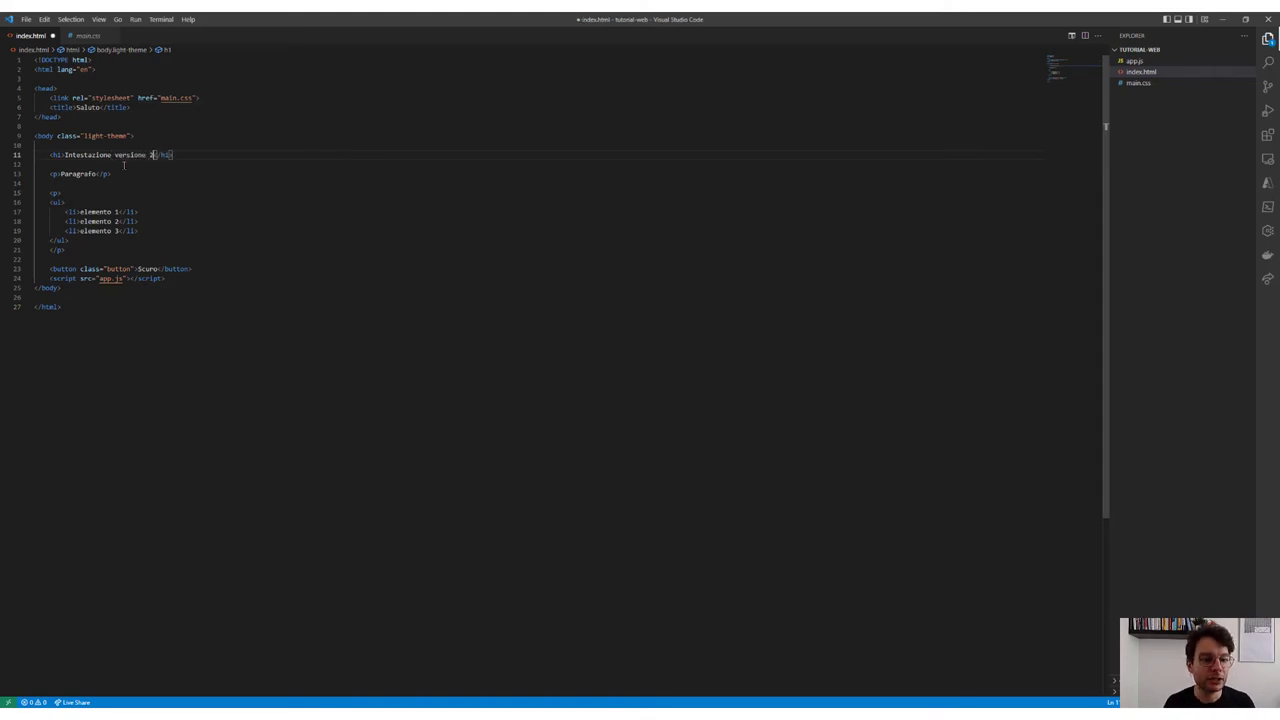
key("ctrl+s")
Extend the paragraph to 'Paragrafo molto più bello di prima', save, and return to the browser
left_click(97, 174)
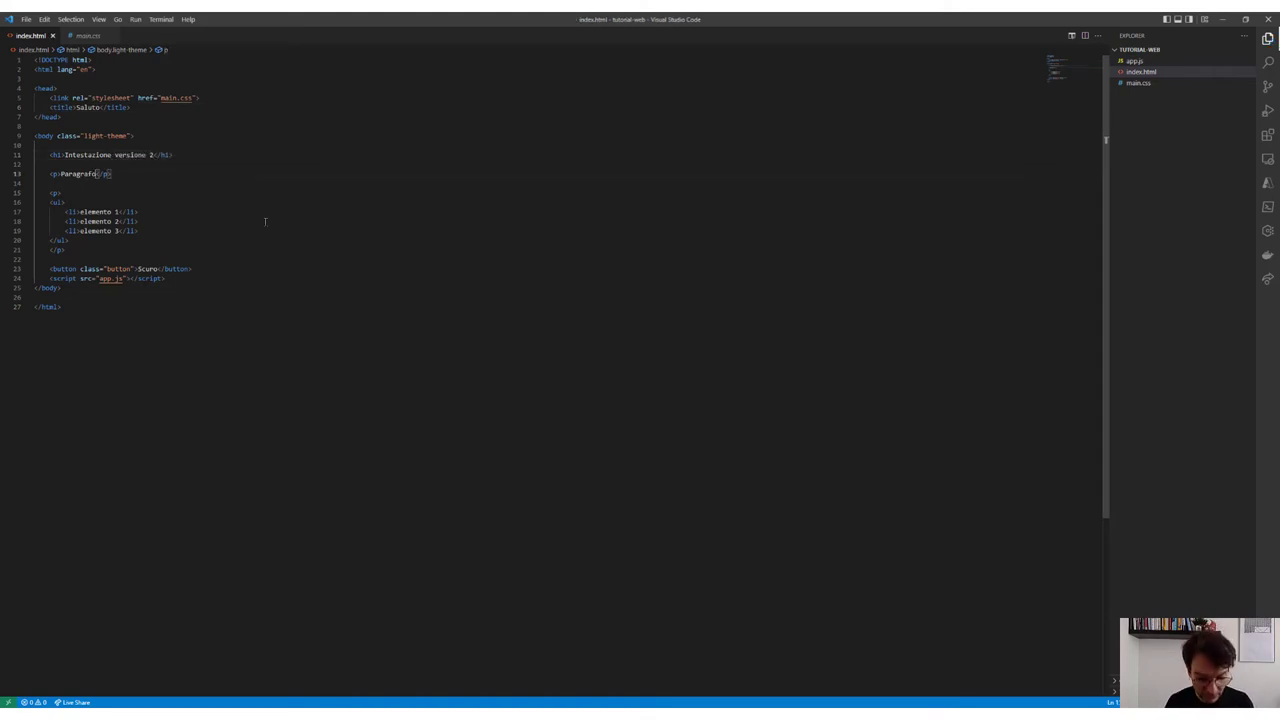
type("molto più bello di prima")
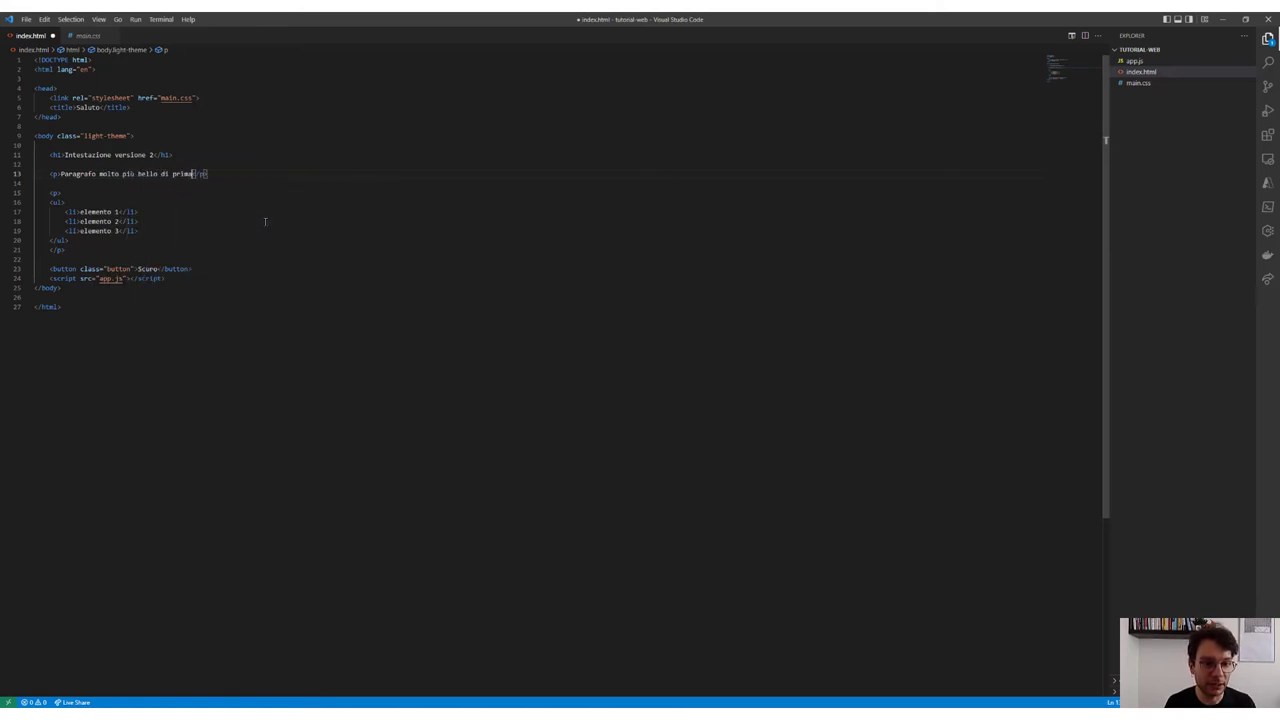
key("ctrl+s")
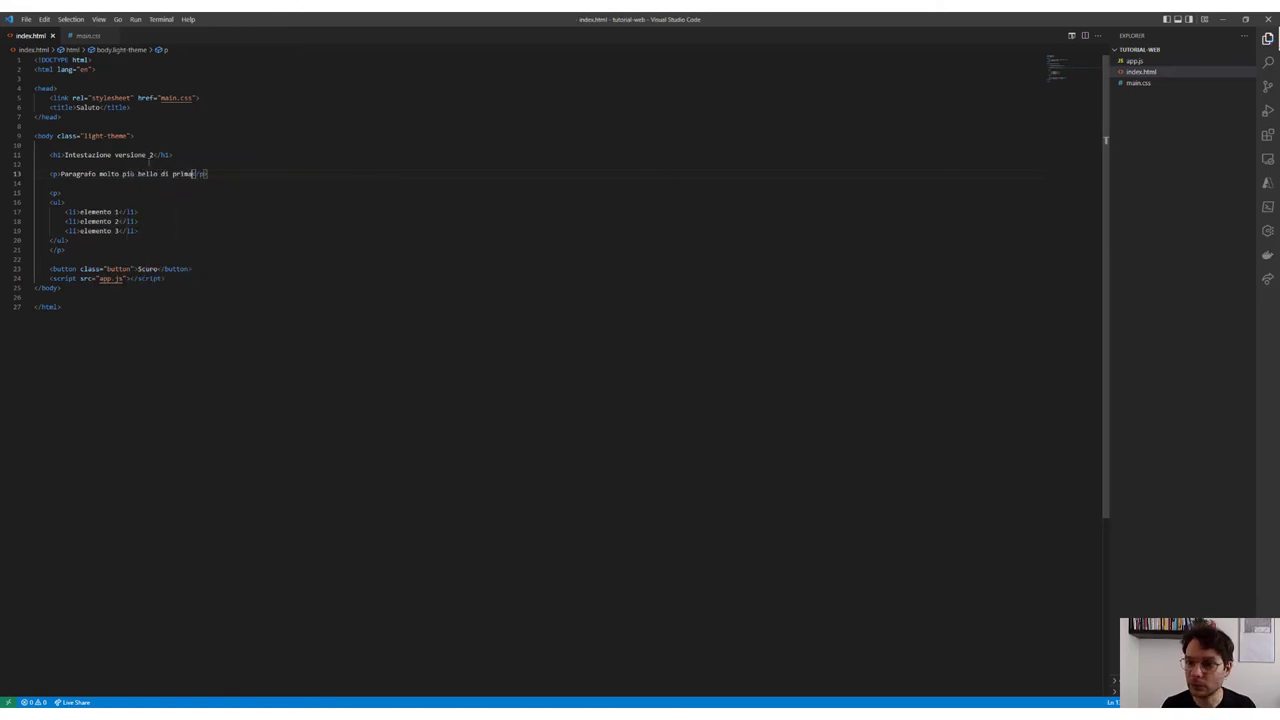
key("alt+Tab")
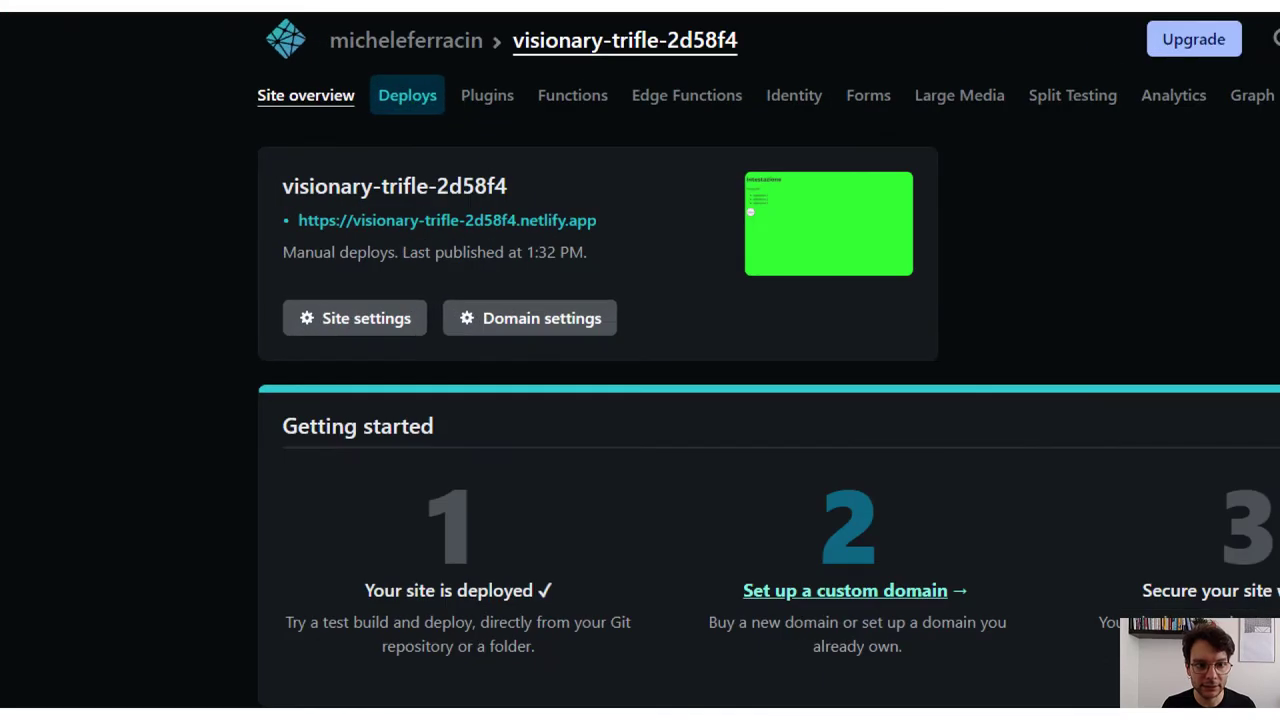
Open the Deploys tab of the visionary-trifle-2d58f4 site dashboard
left_click_drag(324, 119, 410, 128)
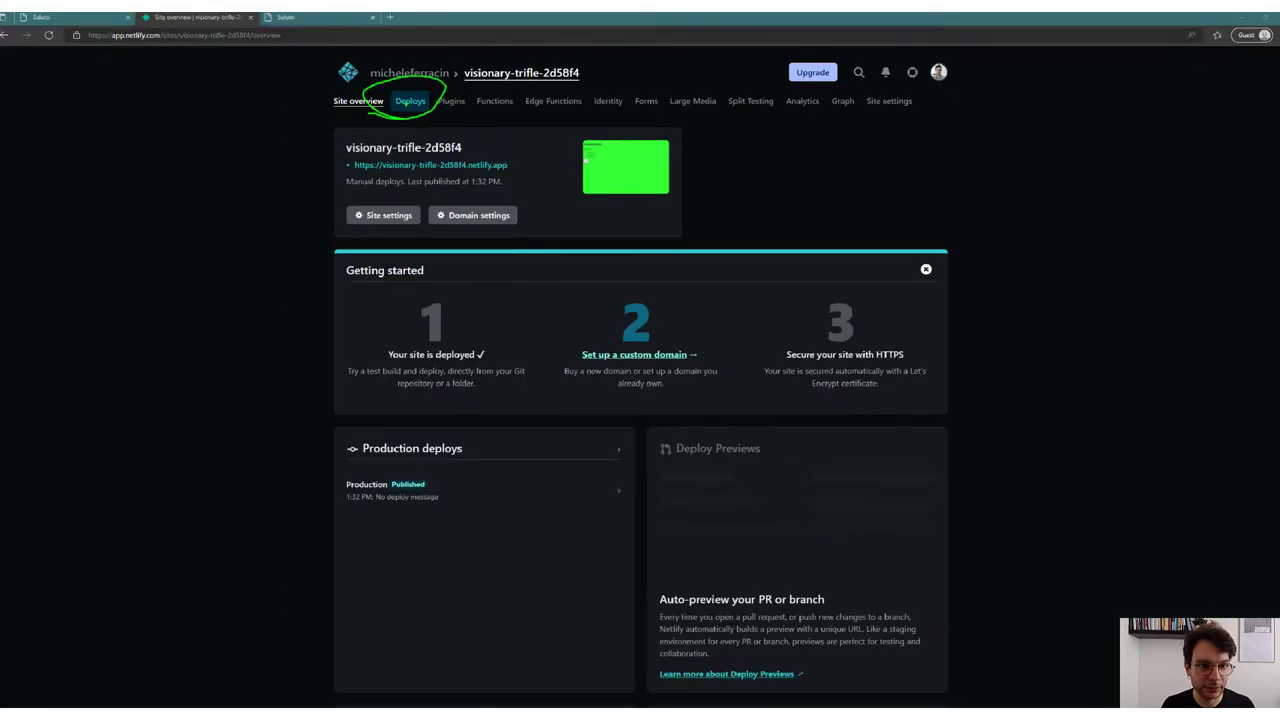
left_click(407, 95)
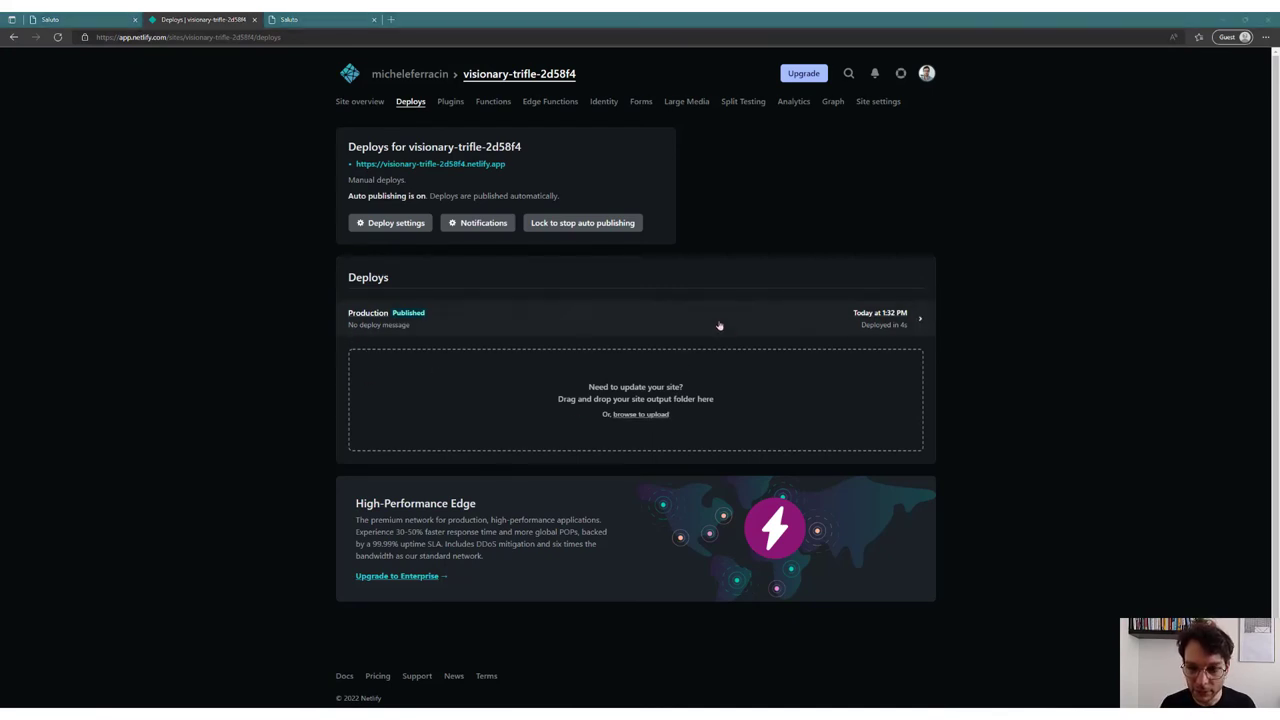
Drag the updated project folder from the temp folder onto the Deploys drop zone for a 1:36 PM deploy
key("alt+Tab")
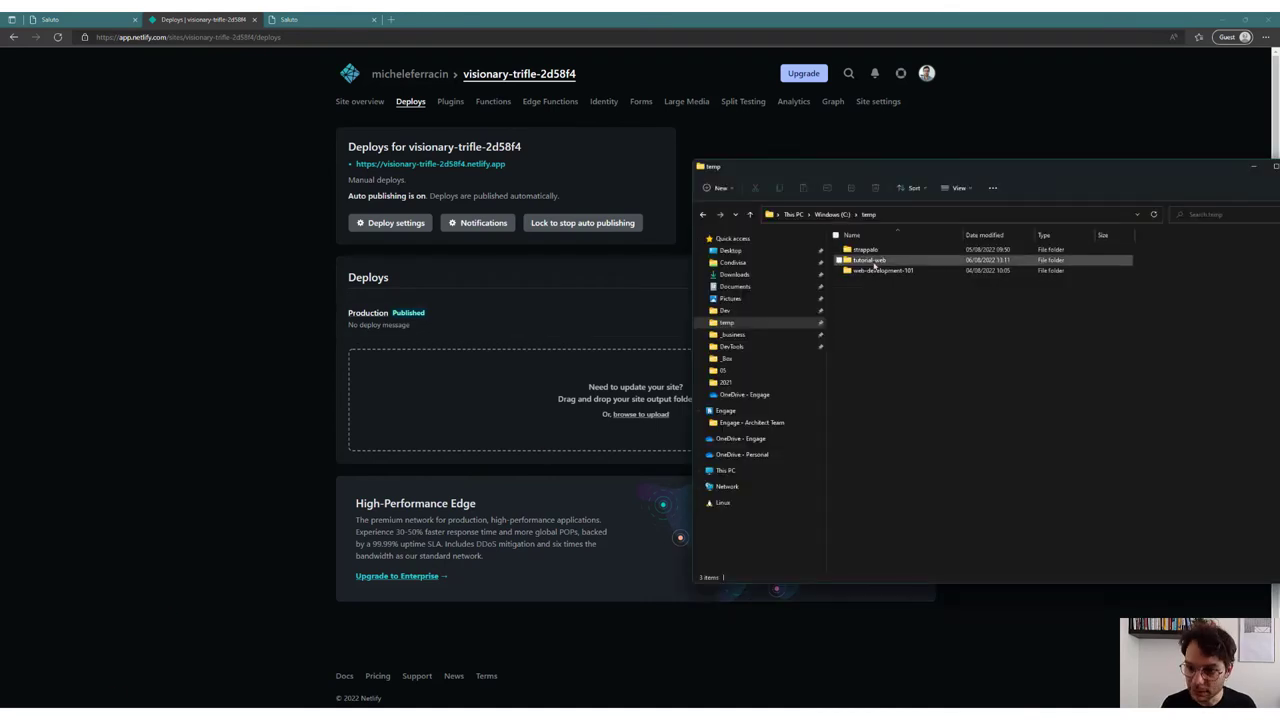
left_click_drag(917, 271, 530, 380)
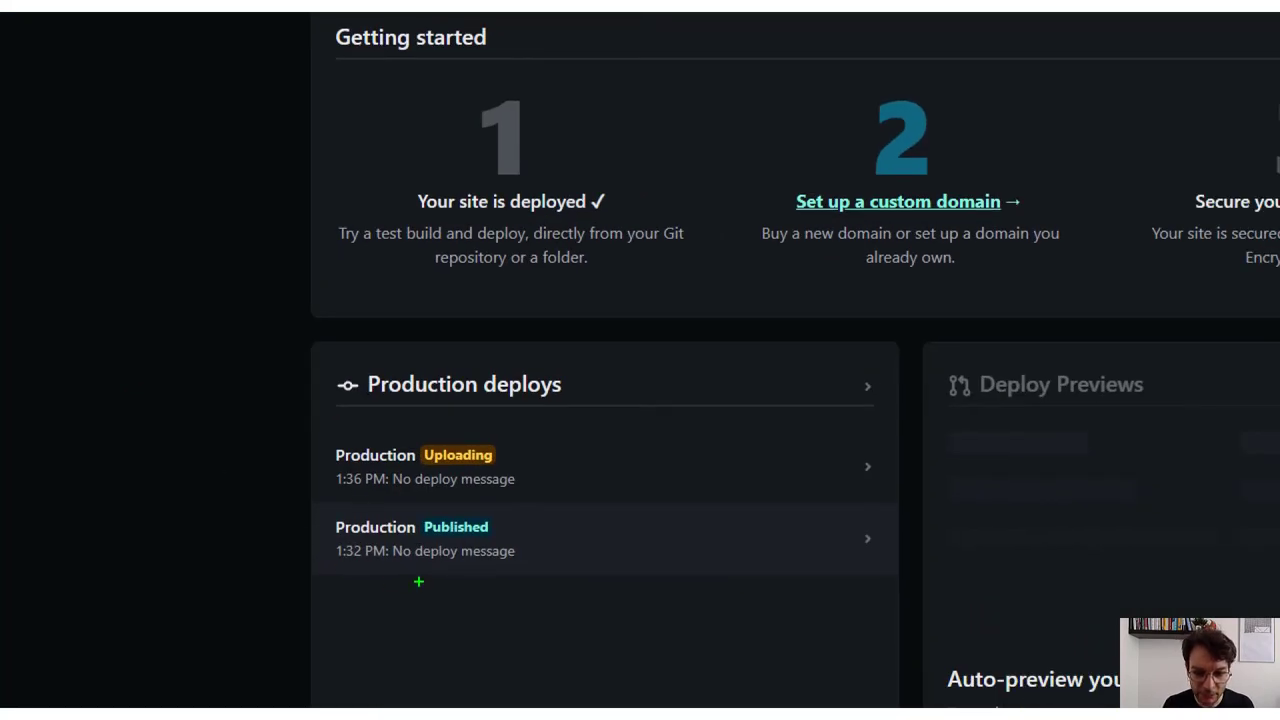
mouse_move(309, 567)
left_mouse_down()
mouse_move(510, 505)
mouse_move(323, 597)
left_mouse_up()
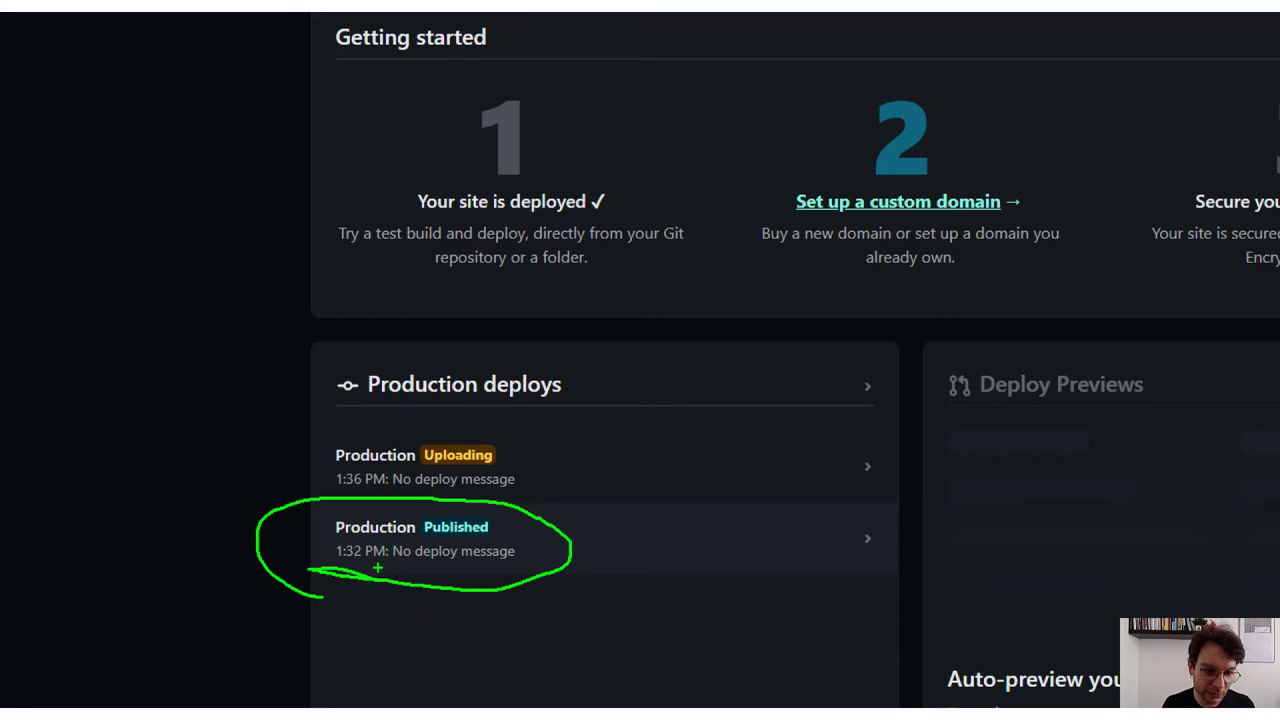
left_click_drag(337, 477, 294, 468)
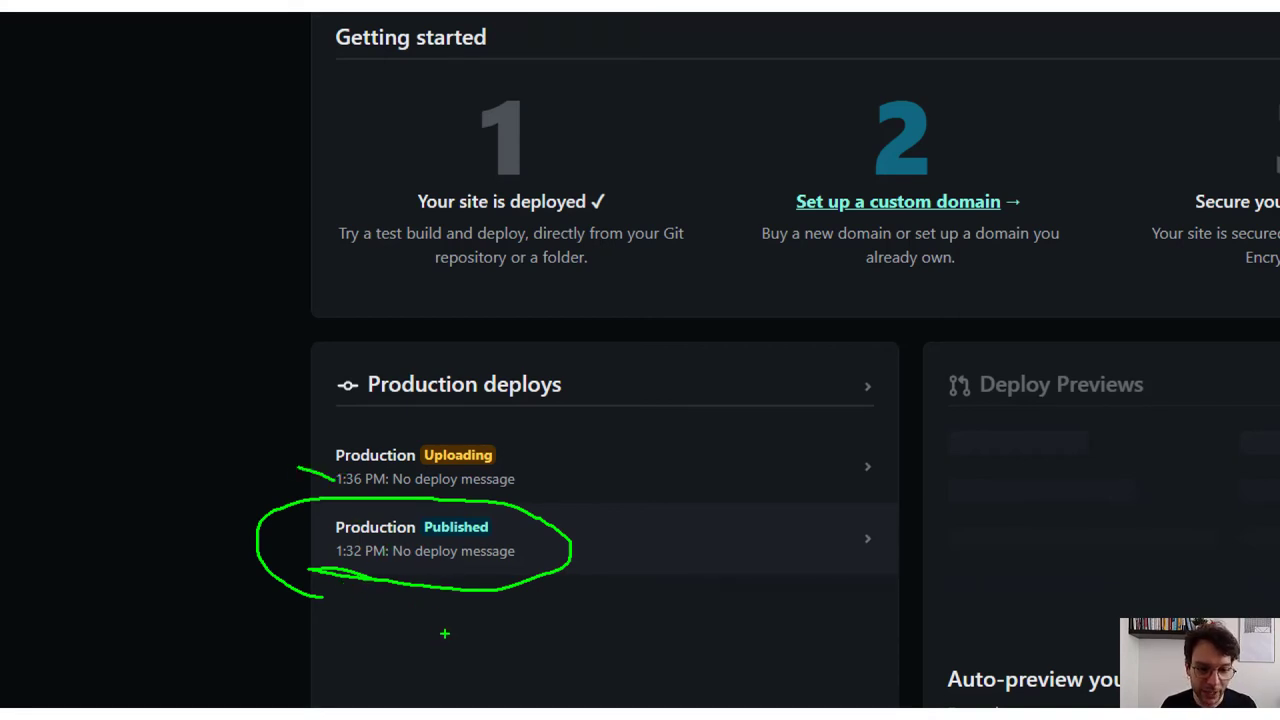
key("Escape")
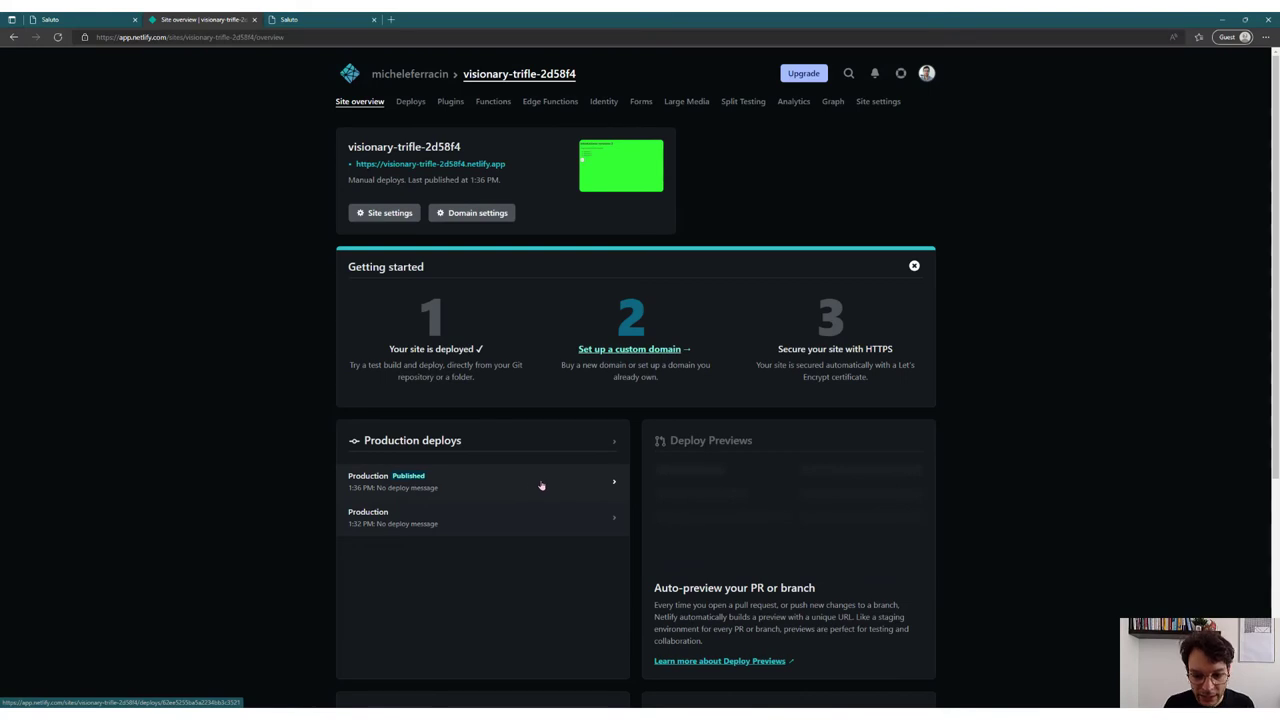
Open the live netlify.app site in a new tab and confirm it shows 'Intestazione versione 2'
middle_click(425, 164)
scroll(460, 200, "down", 3)
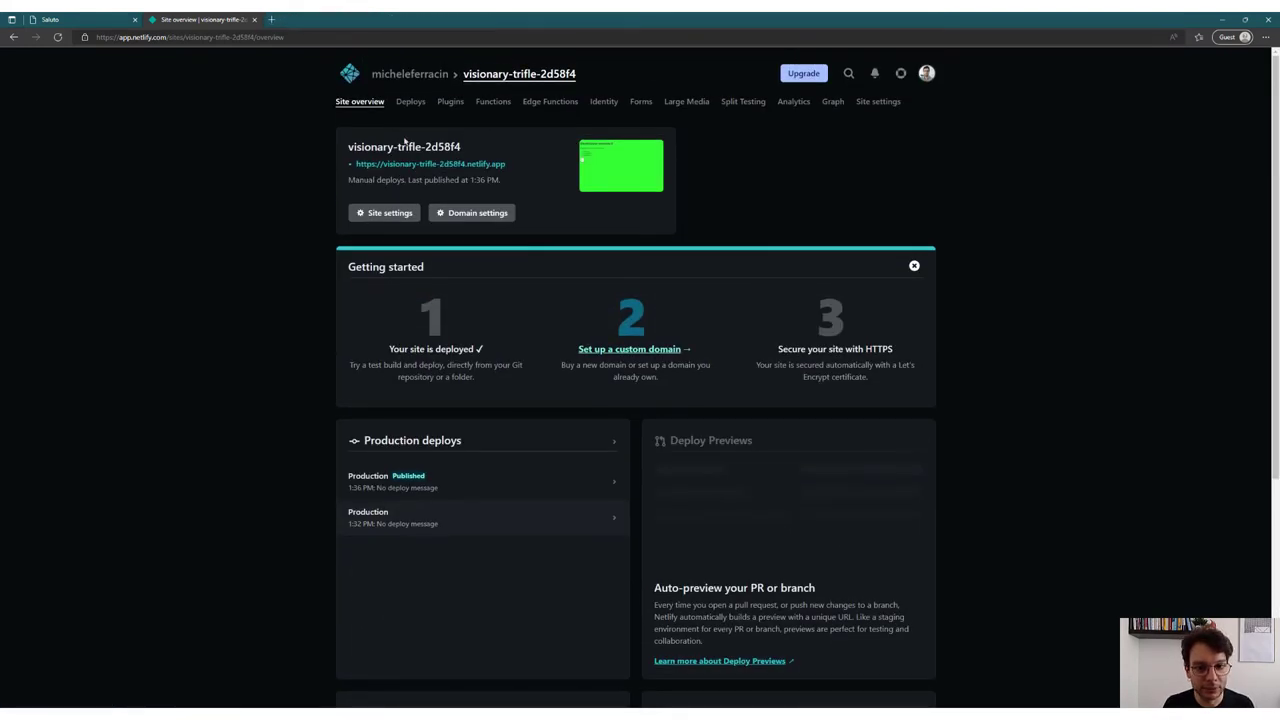
left_click(410, 166)
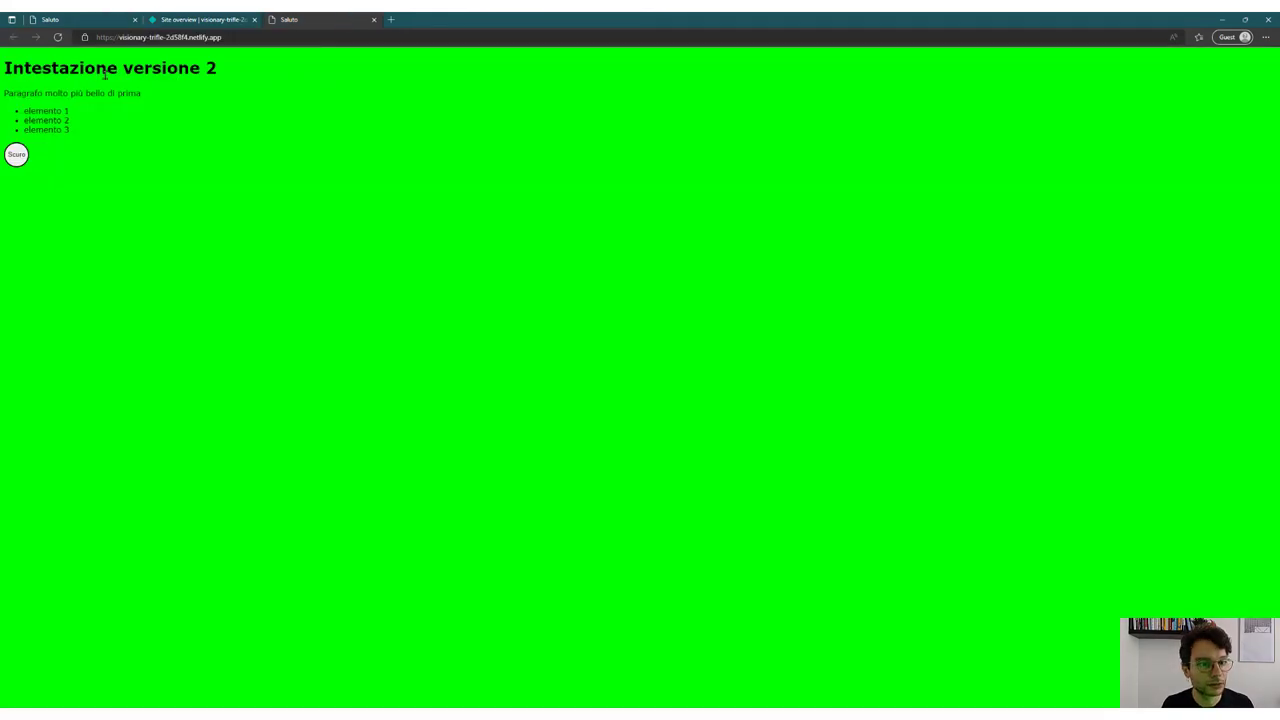
left_click_drag(35, 92, 150, 95)
left_click(4, 92)
Toggle the page to dark and back to green, then close the outdated Saluto tab
left_click(16, 154)
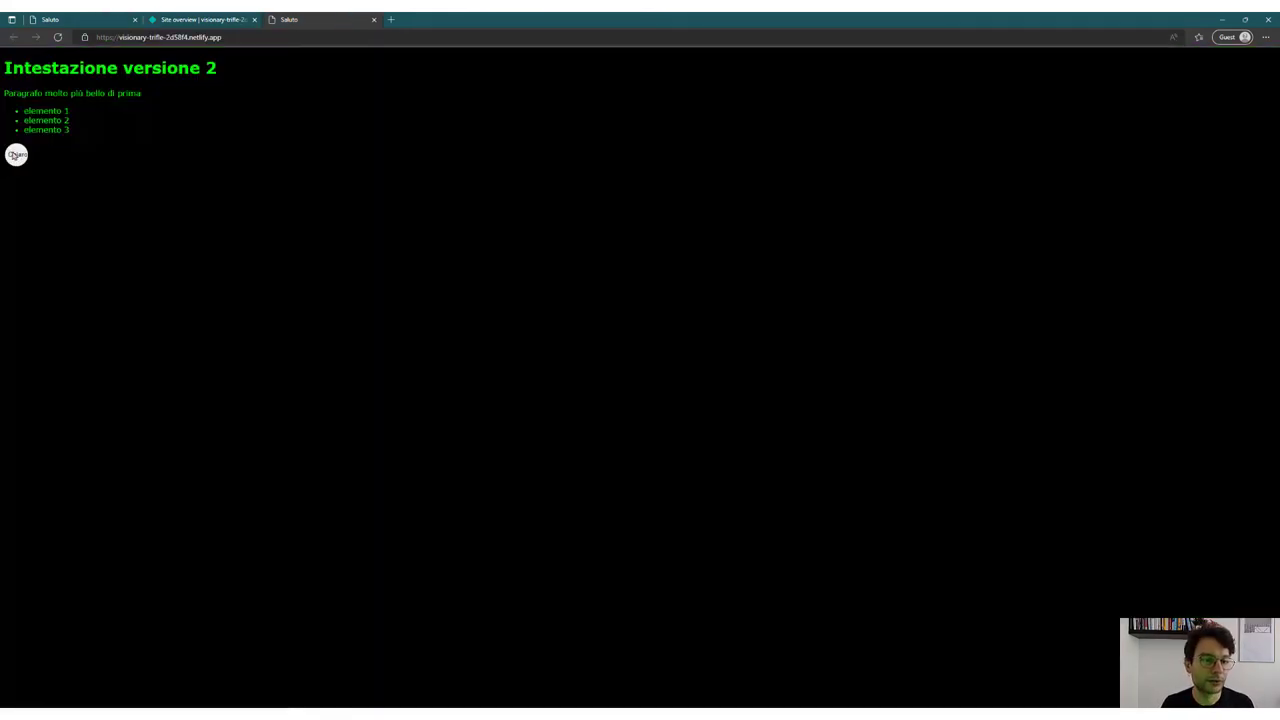
left_click(16, 154)
middle_click(57, 19)
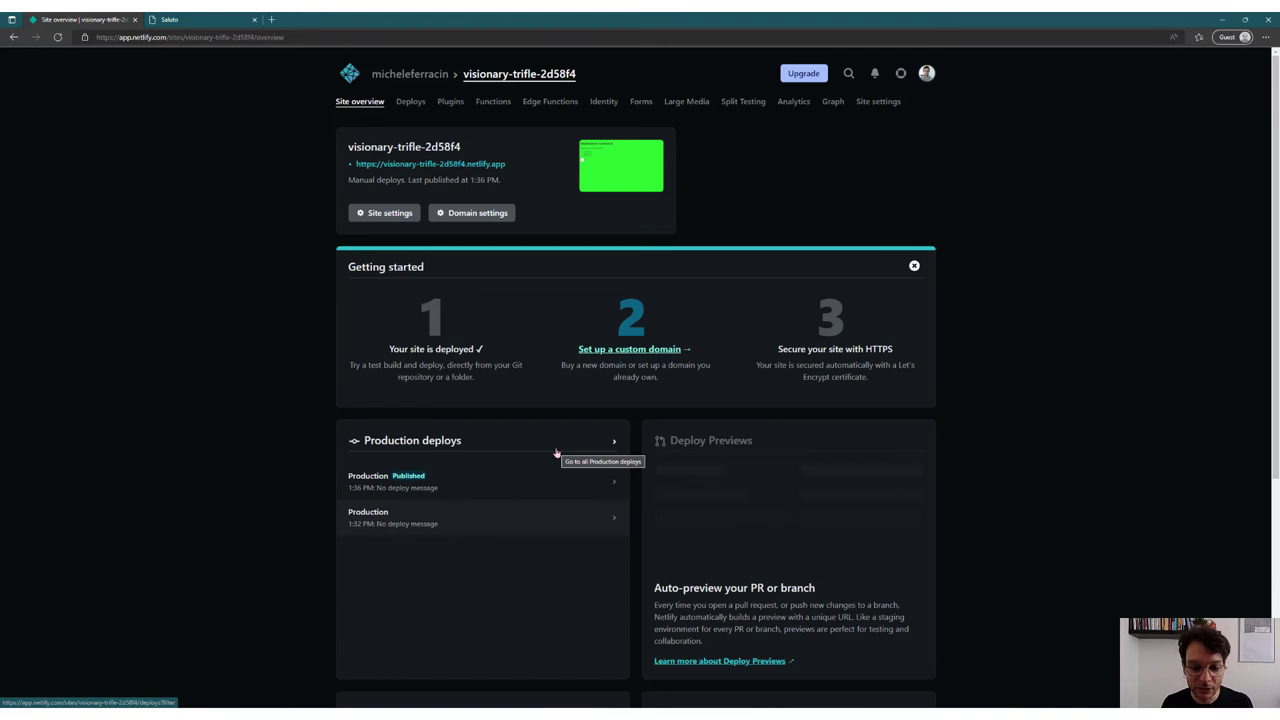
Republish the 1:32 PM Production deploy and reload the live site to see the original heading
left_click(450, 522)
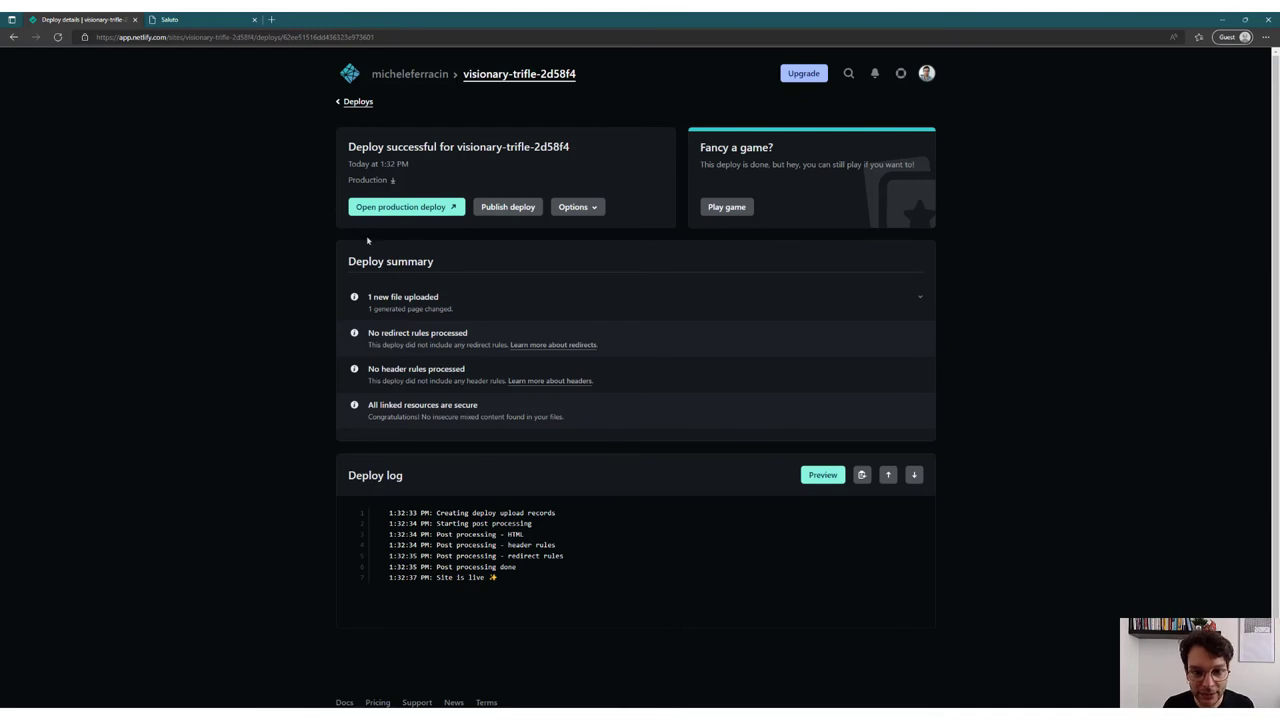
left_click(527, 208)
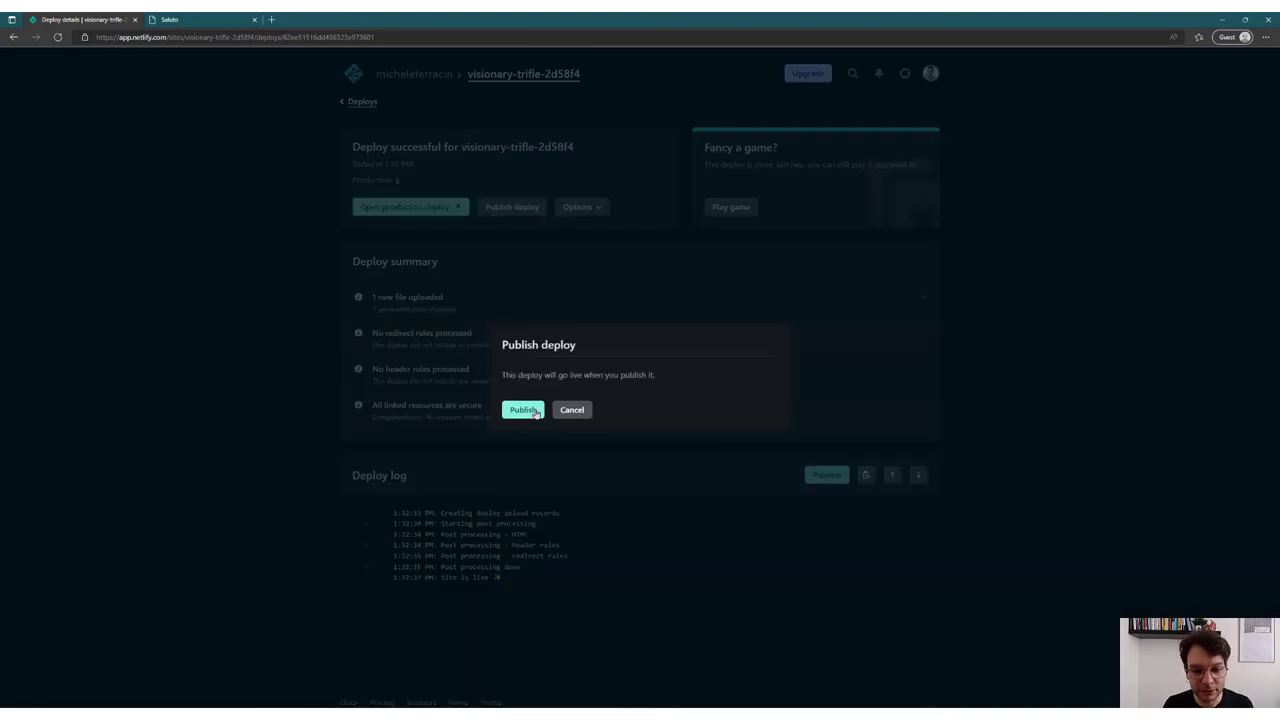
left_click(535, 412)
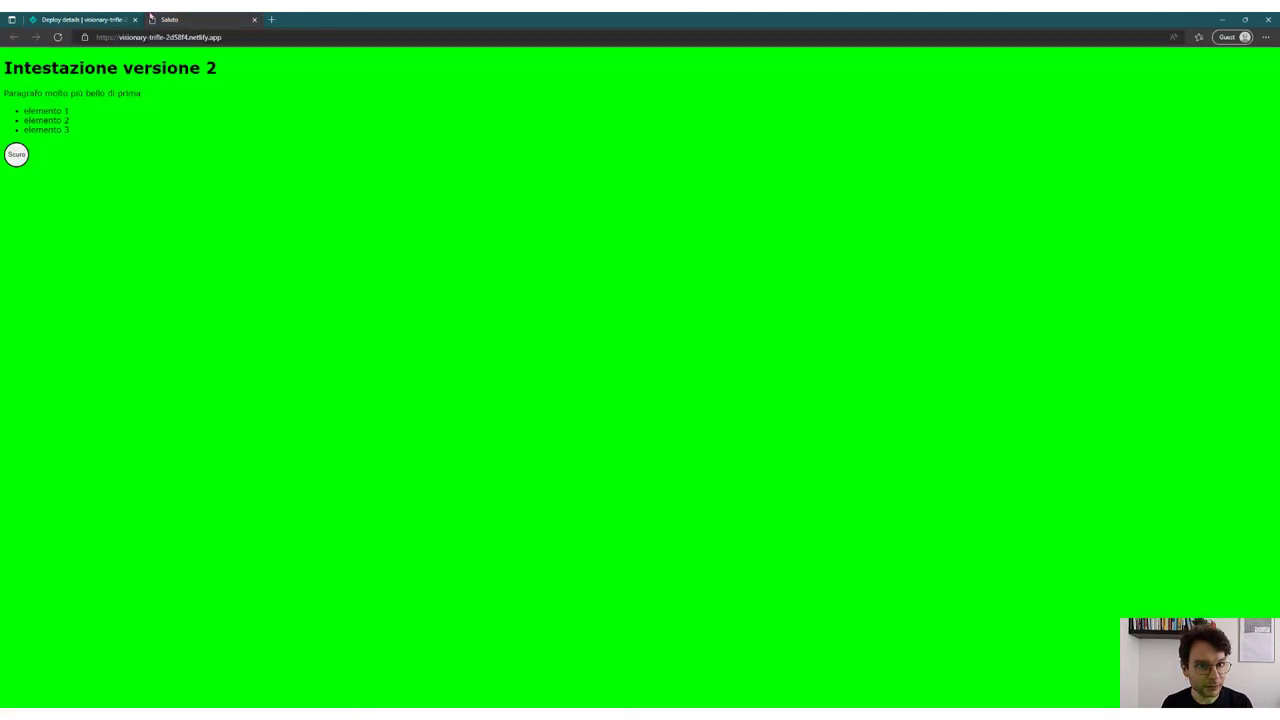
left_click(170, 19)
key("ctrl+r")
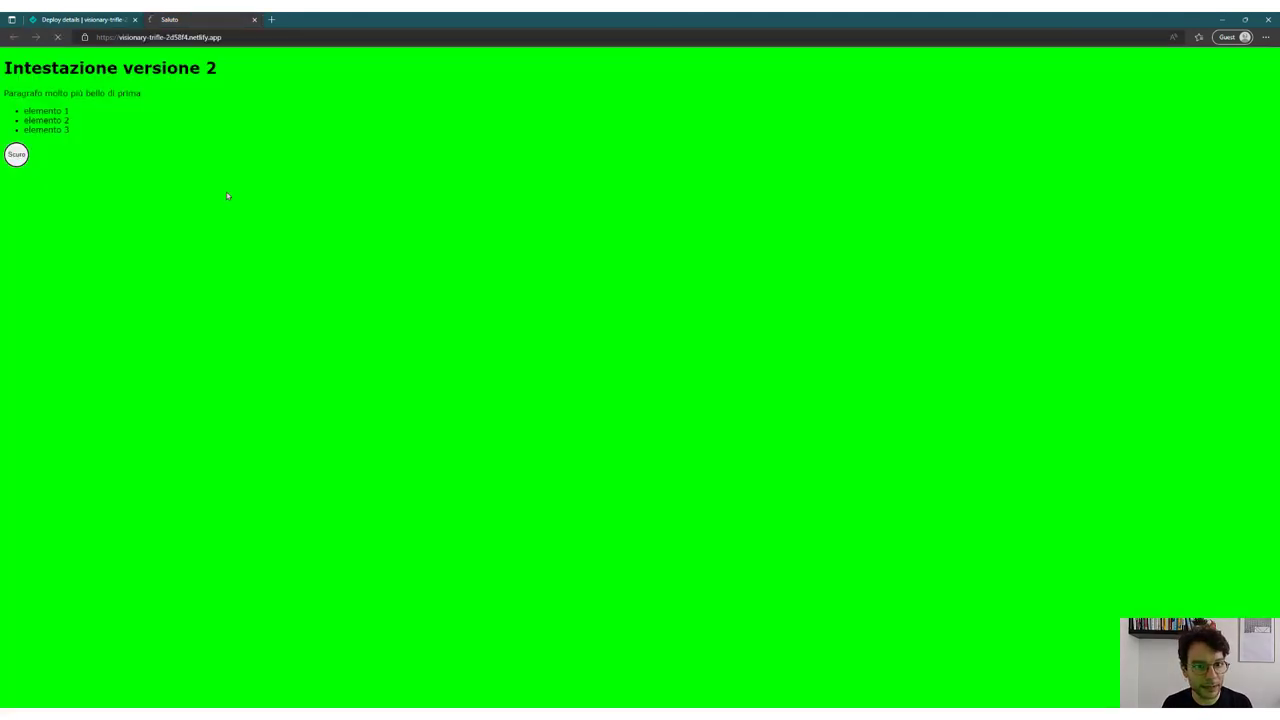